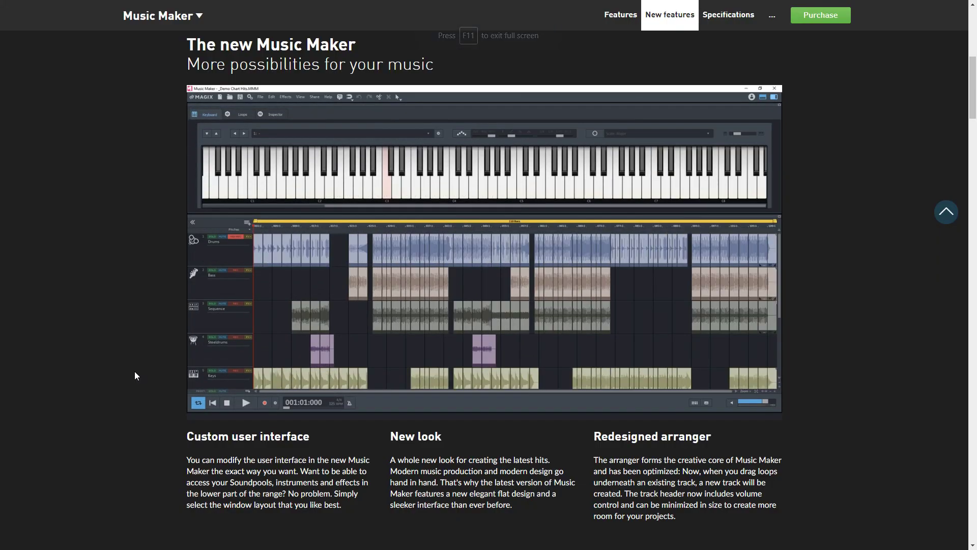
scroll(134, 371, down, 3)
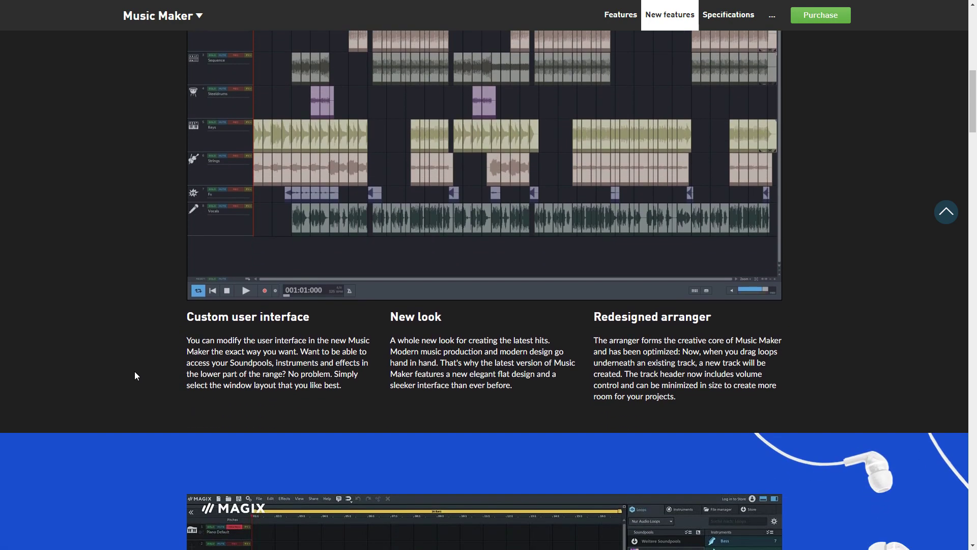
scroll(134, 371, down, 3)
scroll(134, 371, down, 2)
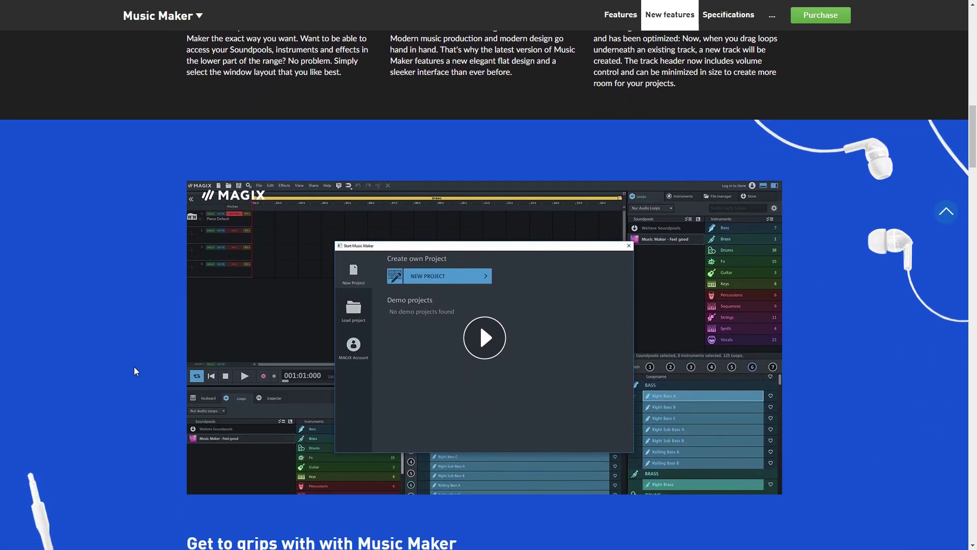
scroll(134, 372, down, 3)
scroll(135, 371, down, 2)
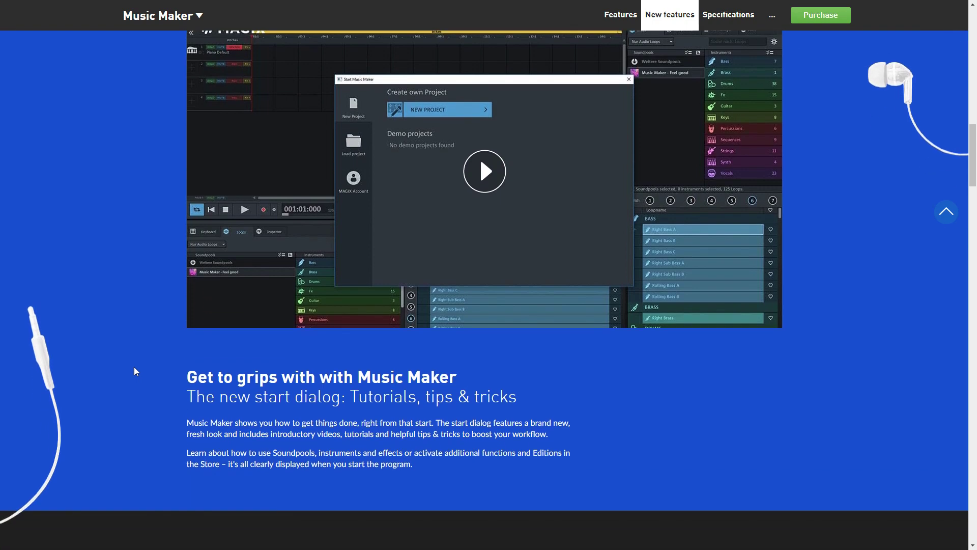
scroll(135, 371, down, 2)
scroll(135, 371, down, 2)
scroll(135, 371, down, 3)
scroll(134, 371, down, 1)
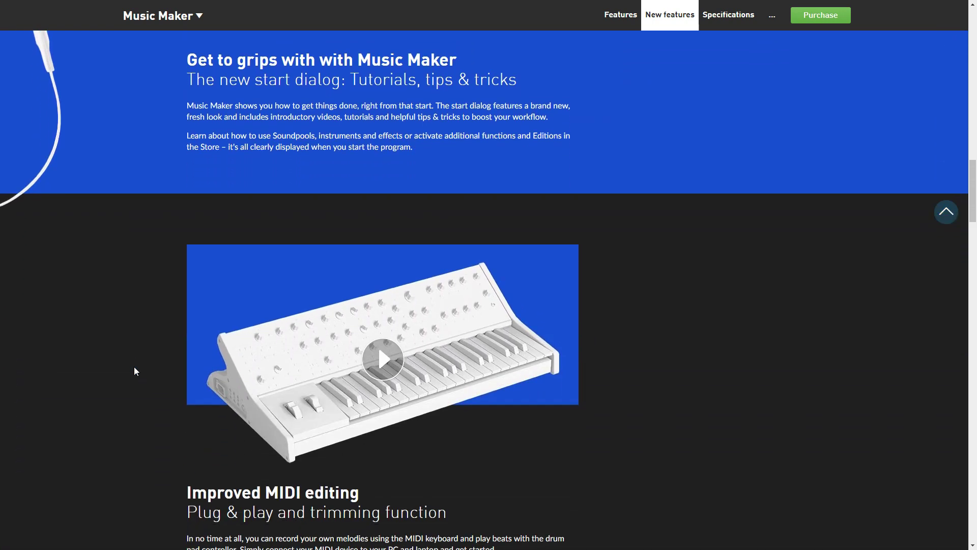
scroll(135, 371, down, 1)
scroll(134, 371, down, 2)
scroll(134, 371, down, 2)
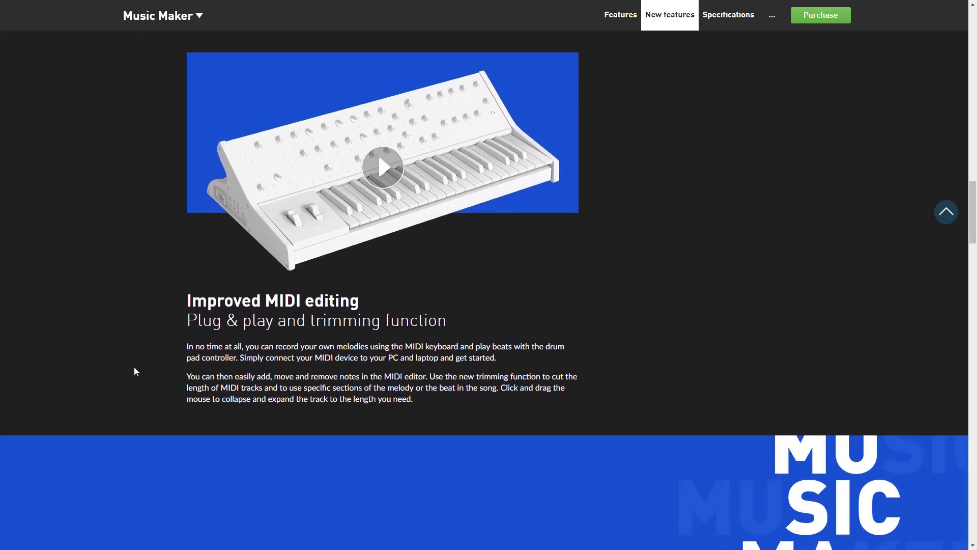
scroll(135, 371, down, 2)
scroll(135, 372, down, 1)
scroll(135, 371, down, 1)
scroll(134, 370, down, 1)
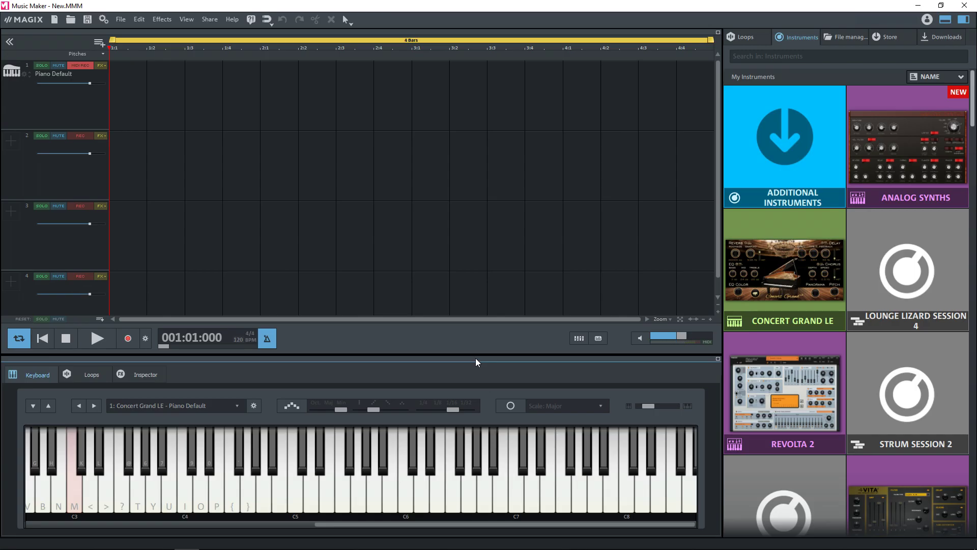
Step: Dock the full piano keyboard above the arrangement so track 1 stays visible
drag(476, 358, 475, 106)
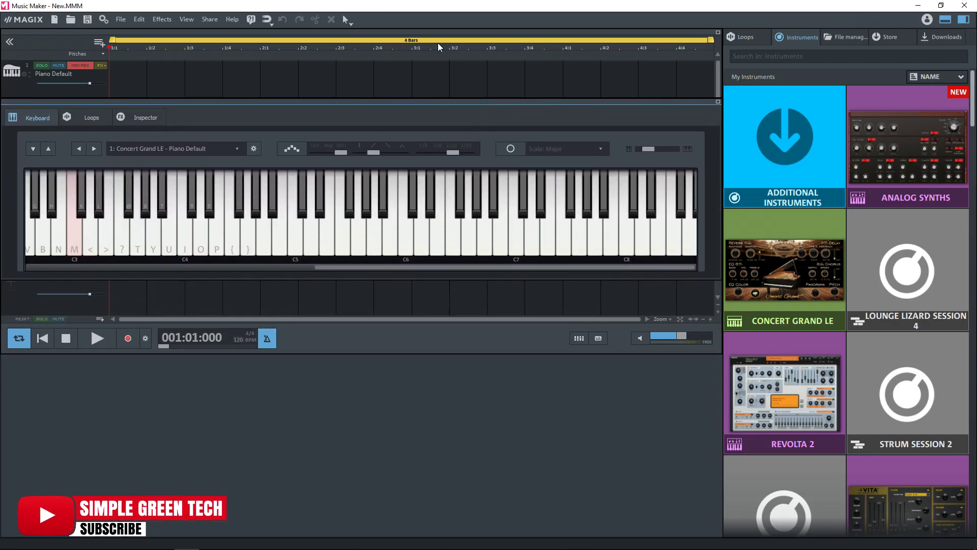
key(k)
drag(438, 35, 443, 211)
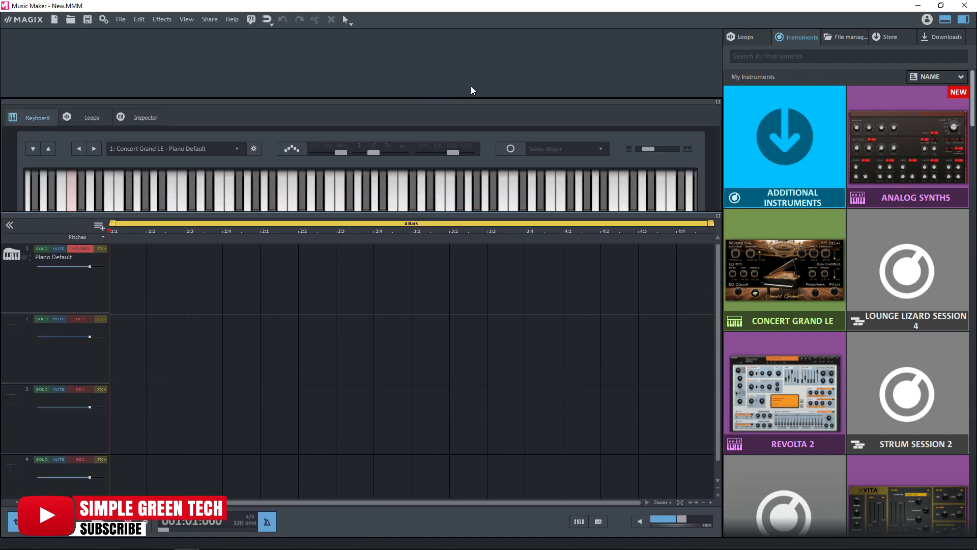
drag(474, 105, 472, 54)
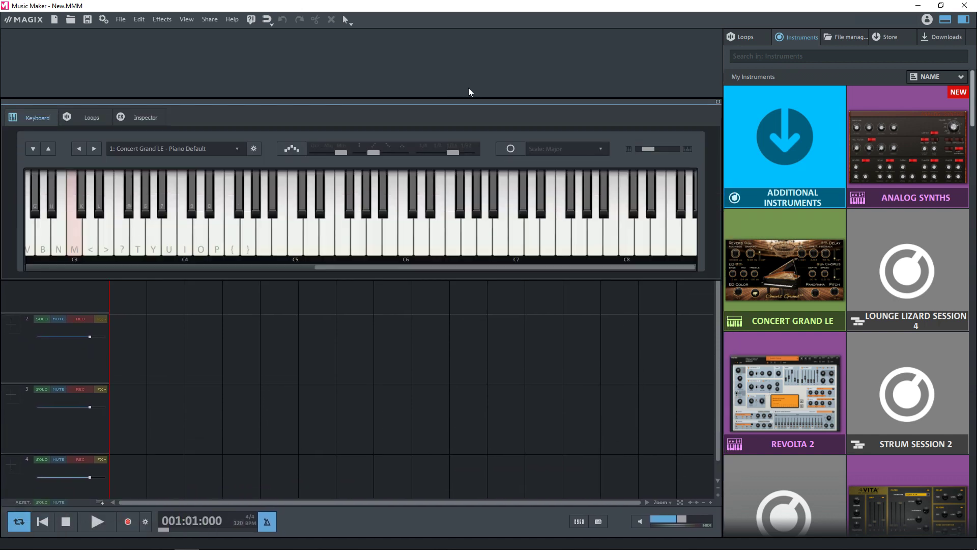
drag(469, 104, 466, 37)
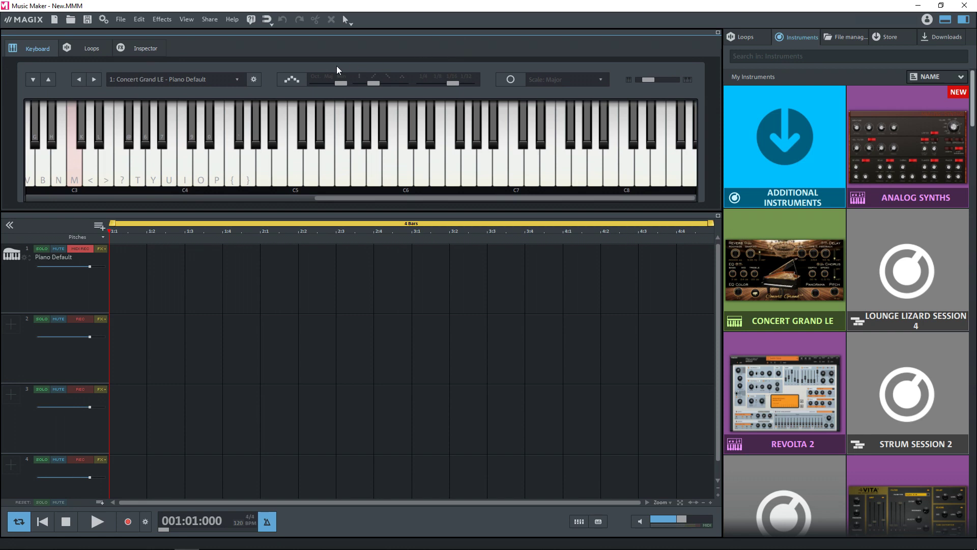
click(93, 51)
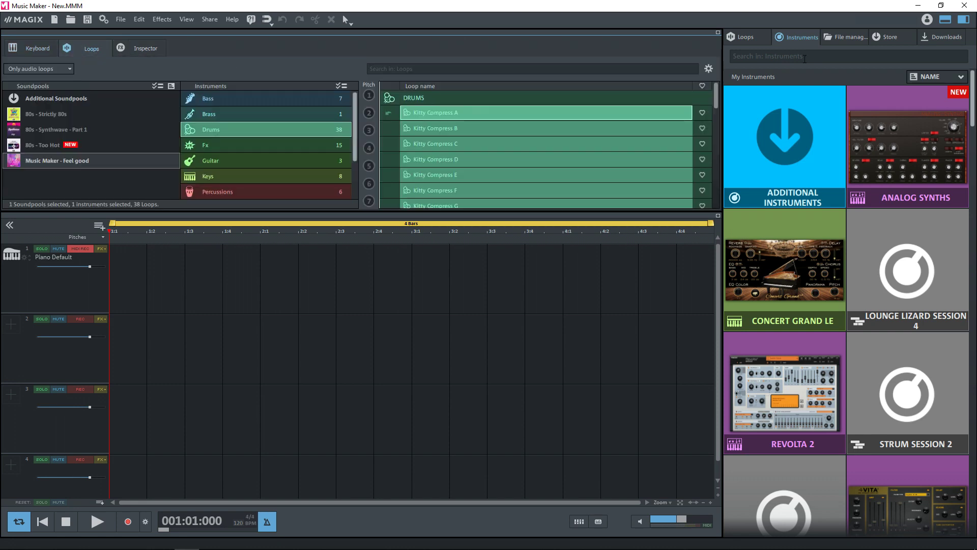
Step: Hide the instruments browser and switch the loop filter from new loops back to audio loops
click(965, 20)
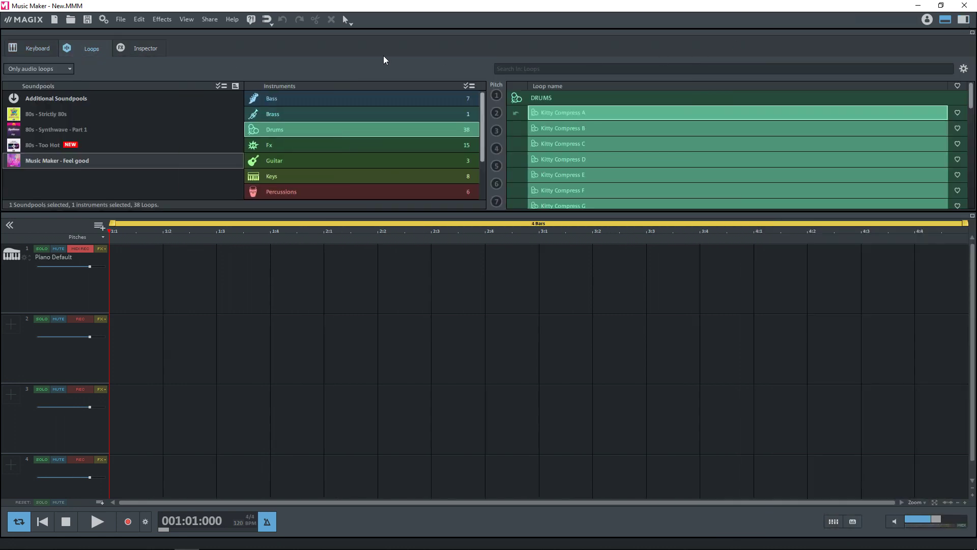
click(50, 69)
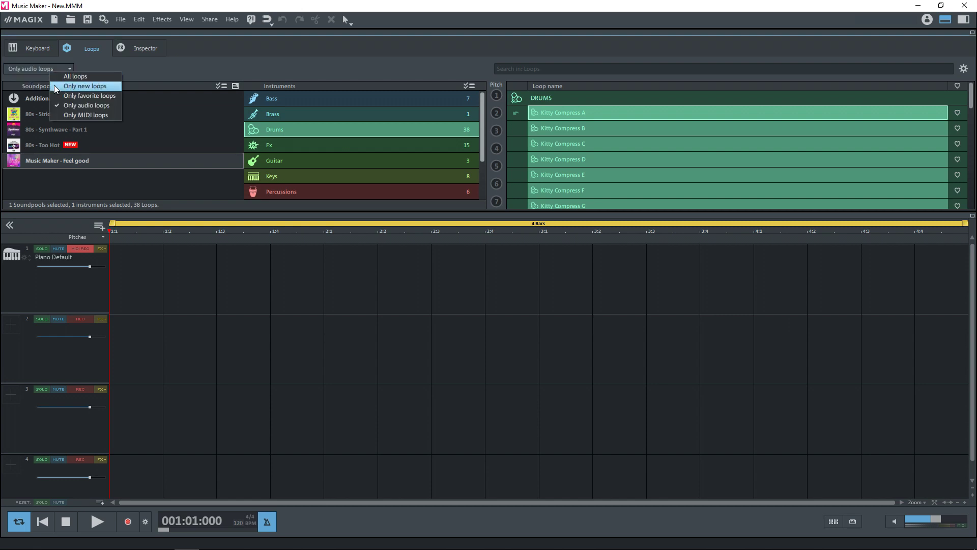
click(84, 86)
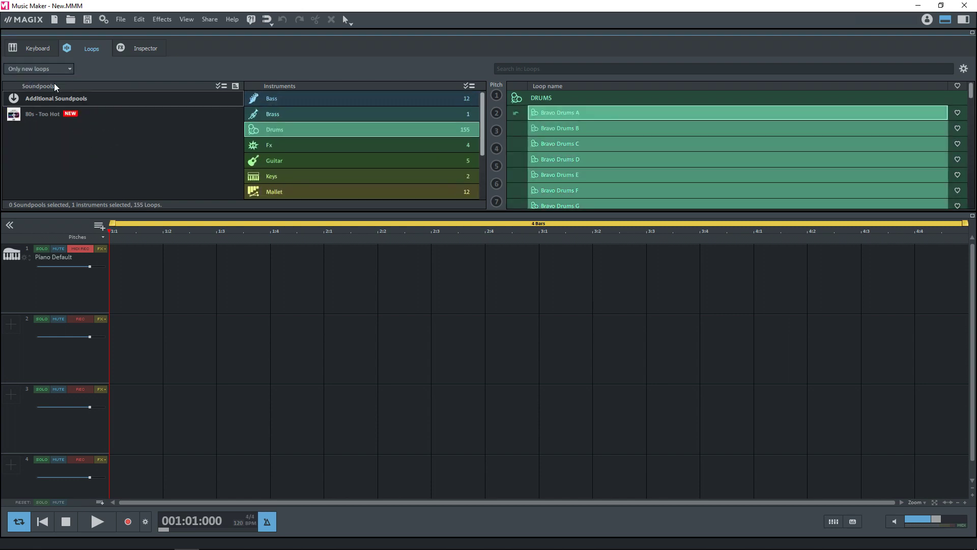
click(53, 70)
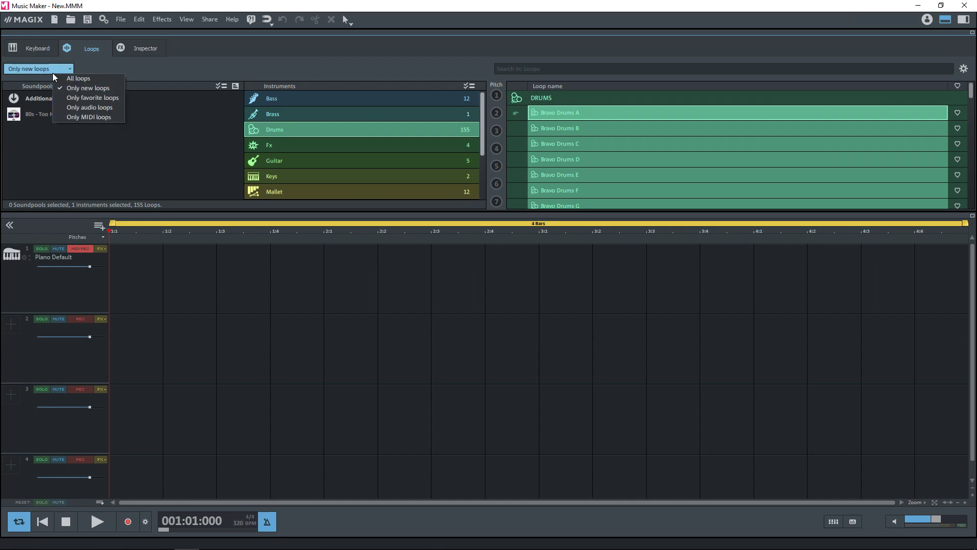
click(59, 107)
Step: Browse the Strictly 80s and Synthwave Part 1 soundpools, then bring the keyboard back over the tracks
click(59, 114)
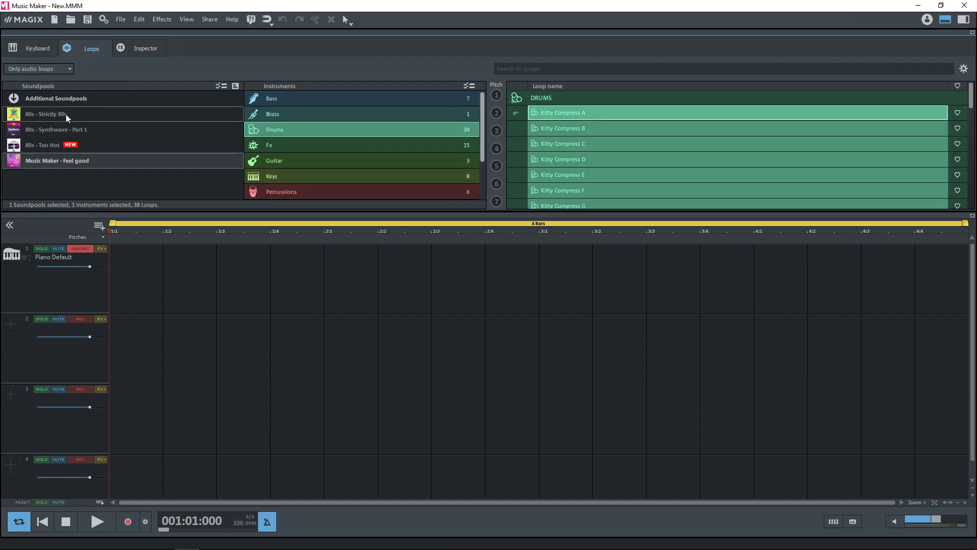
click(62, 129)
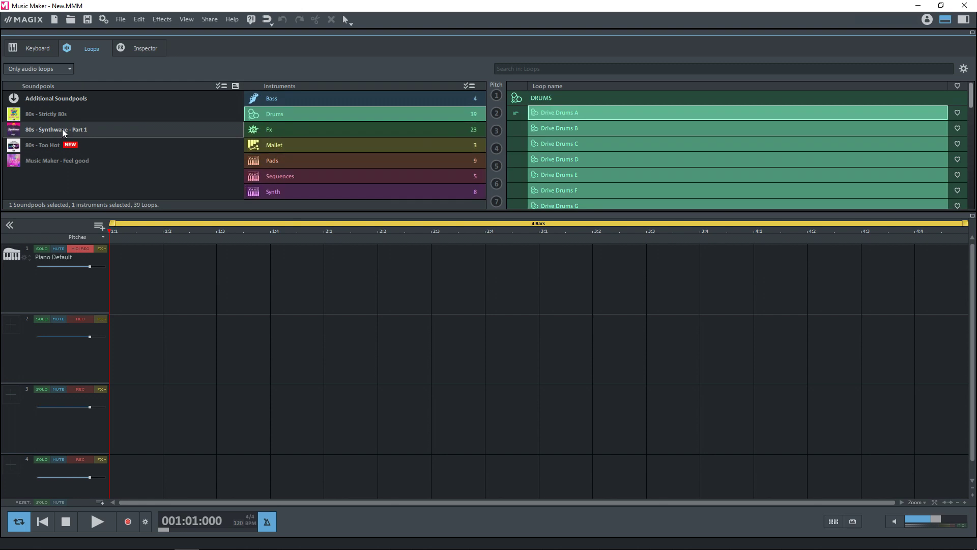
click(37, 48)
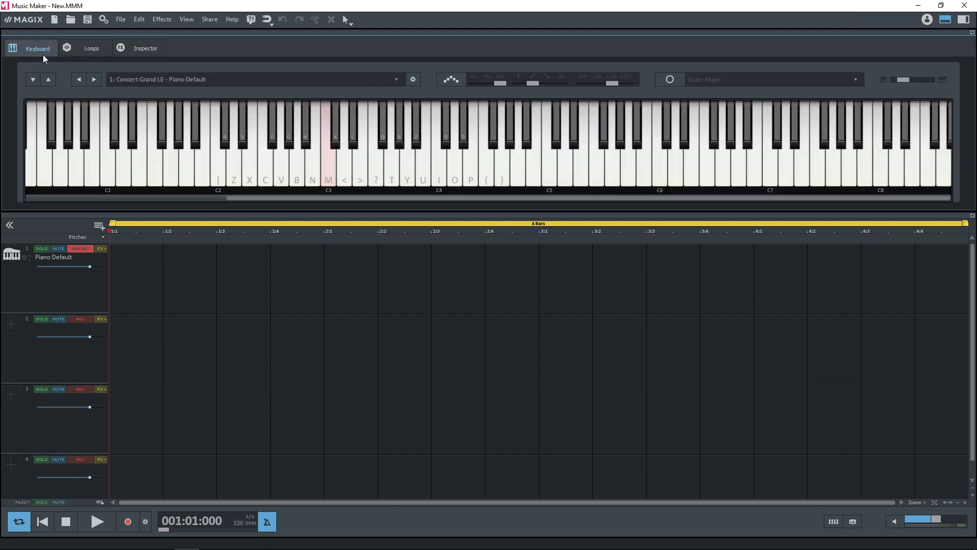
mouse_move(277, 34)
mouse_down()
mouse_move(290, 185)
mouse_move(269, 310)
mouse_up()
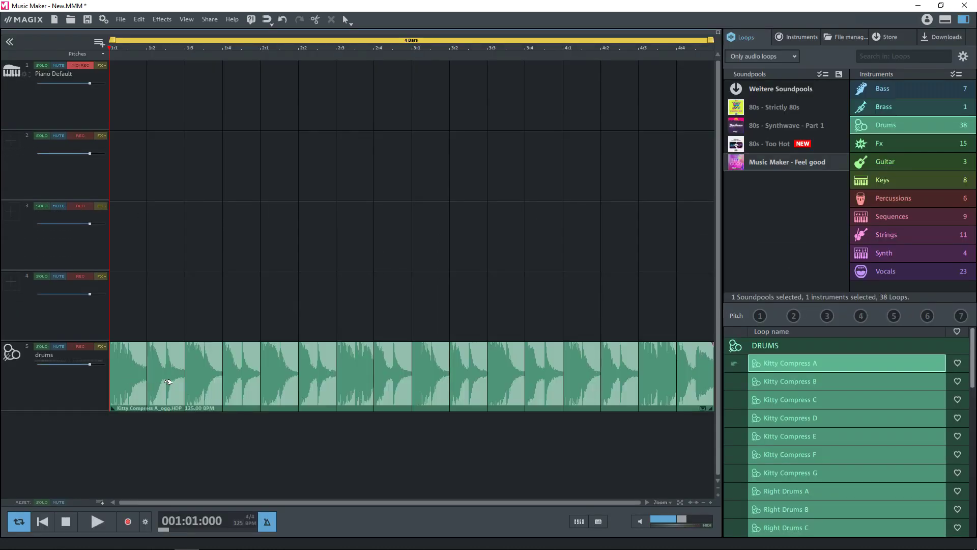
Step: Add a second Kitty Compress A loop on track 6 and lower that clip's volume
drag(804, 366, 115, 466)
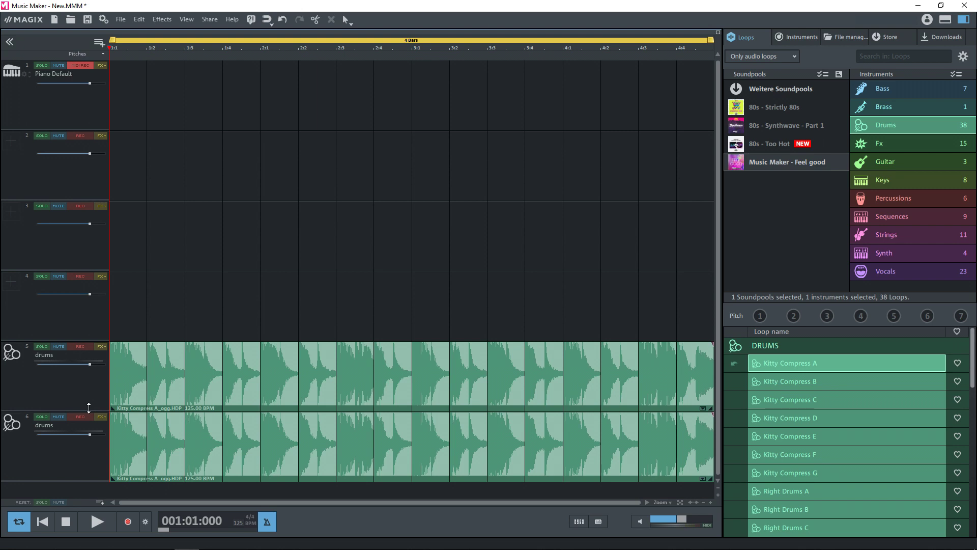
double_click(203, 401)
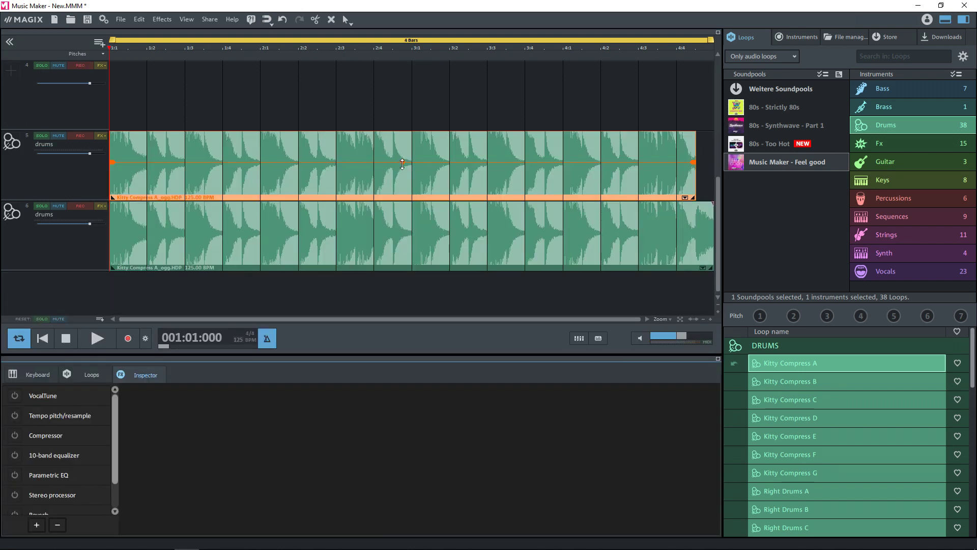
mouse_move(402, 162)
mouse_down()
mouse_move(403, 192)
mouse_move(403, 153)
mouse_up()
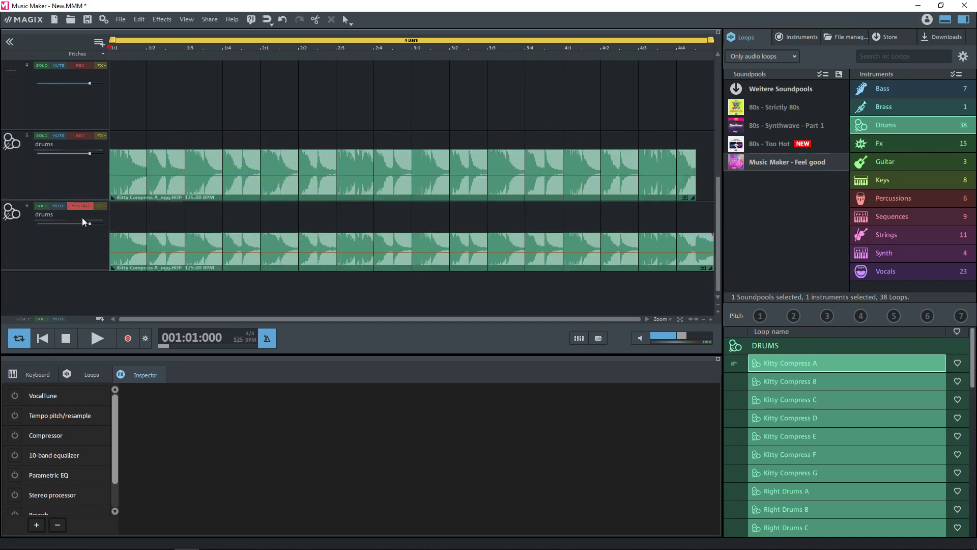
Step: Remove and restore the second drums track, raise the upper clip's volume, and place drums on track 5
key(Delete)
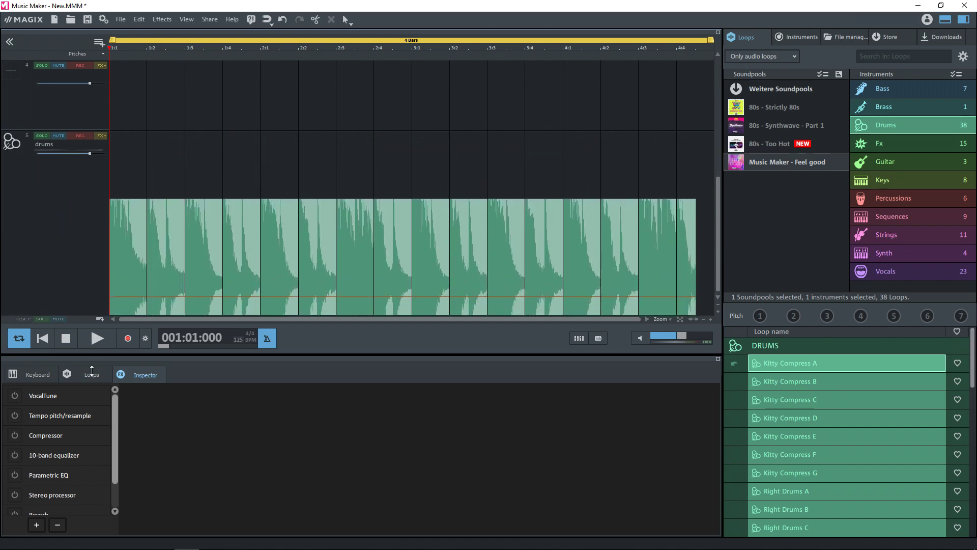
key(ctrl+z)
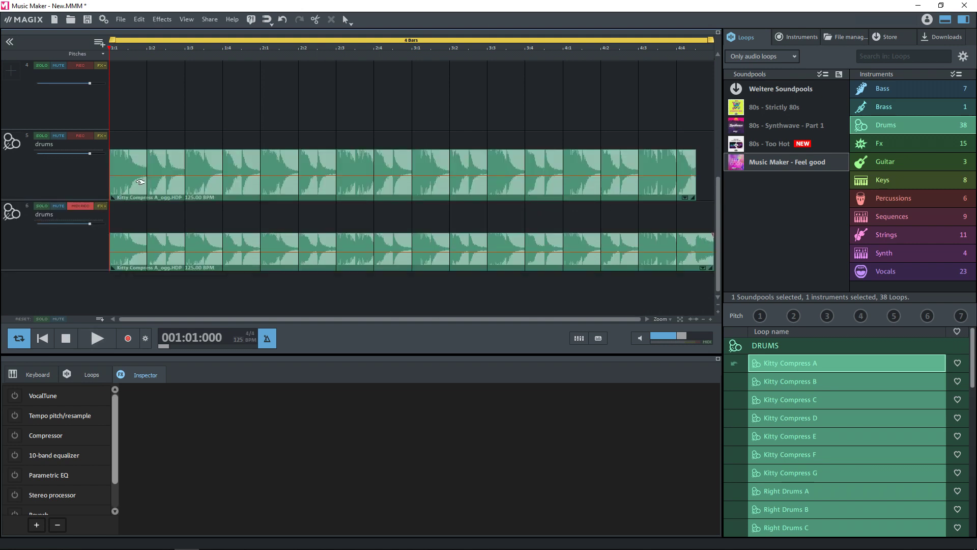
click(398, 178)
drag(412, 150, 411, 130)
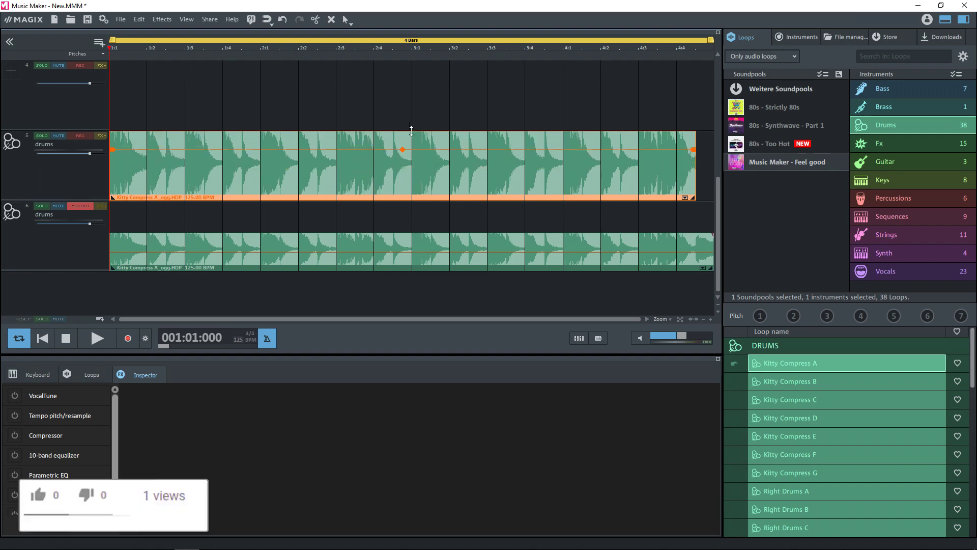
key(ctrl+y)
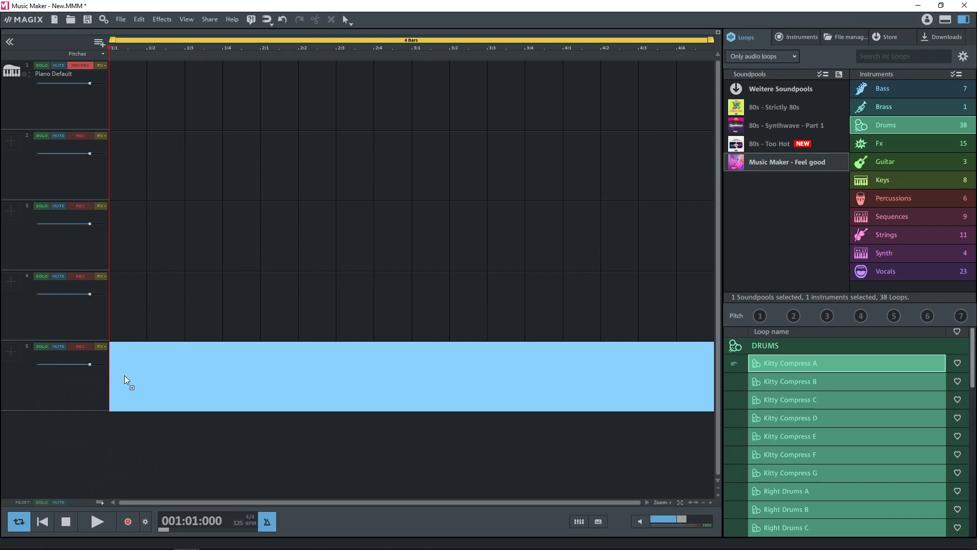
drag(791, 363, 125, 375)
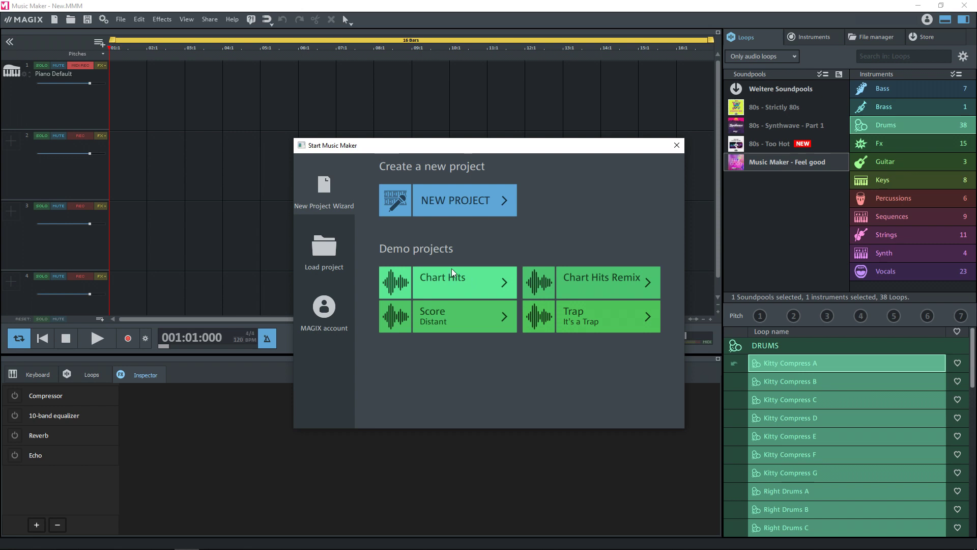
Step: Load the Trap demo project 'It's a Trap' from the start dialog's new project choices
click(327, 253)
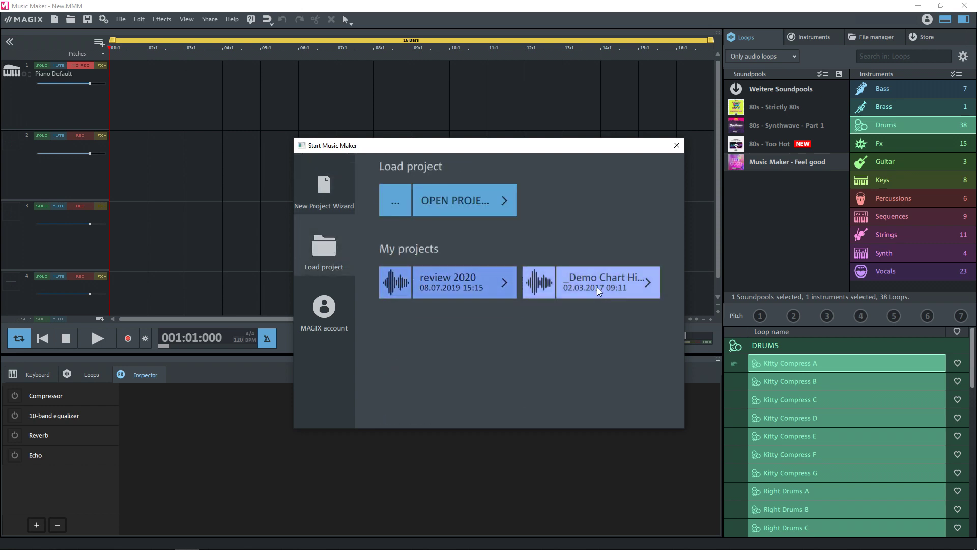
click(334, 209)
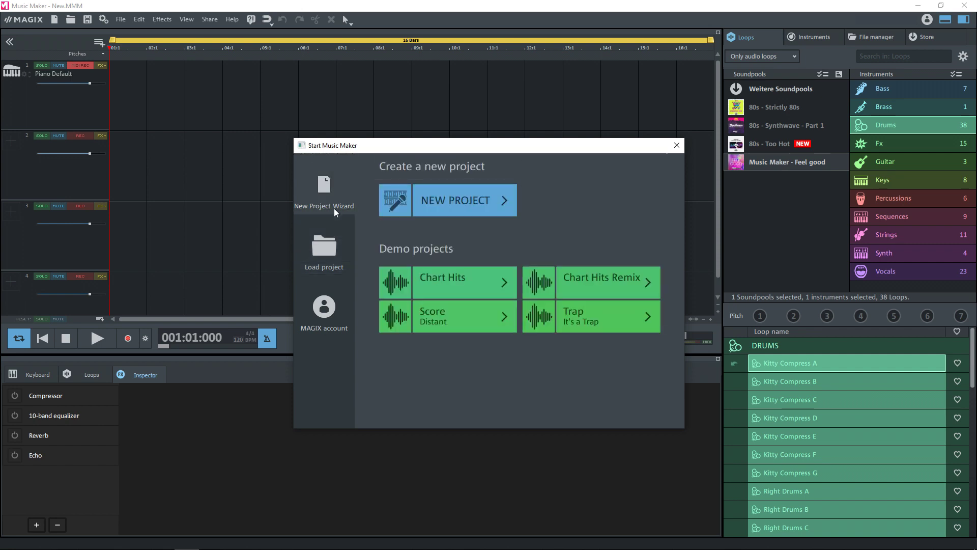
click(600, 313)
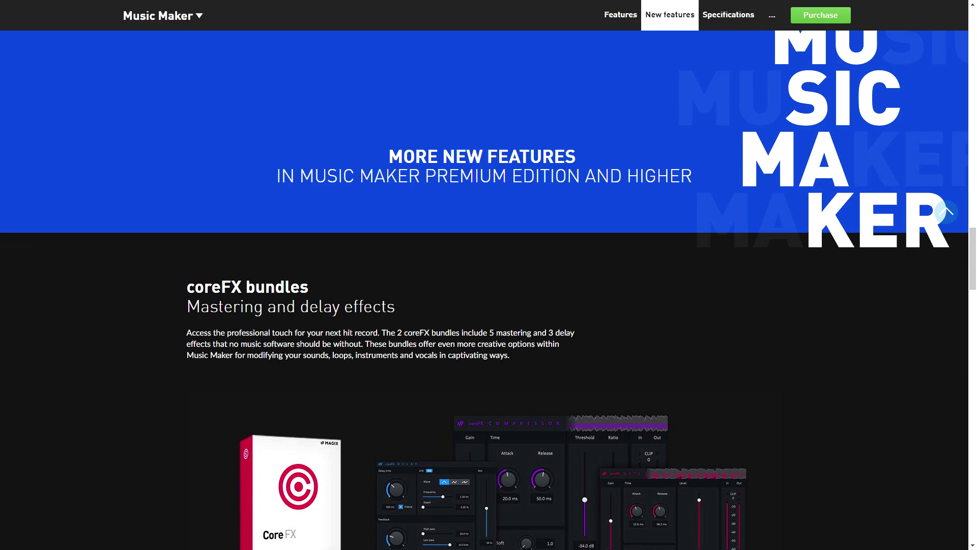
scroll(96, 370, down, 3)
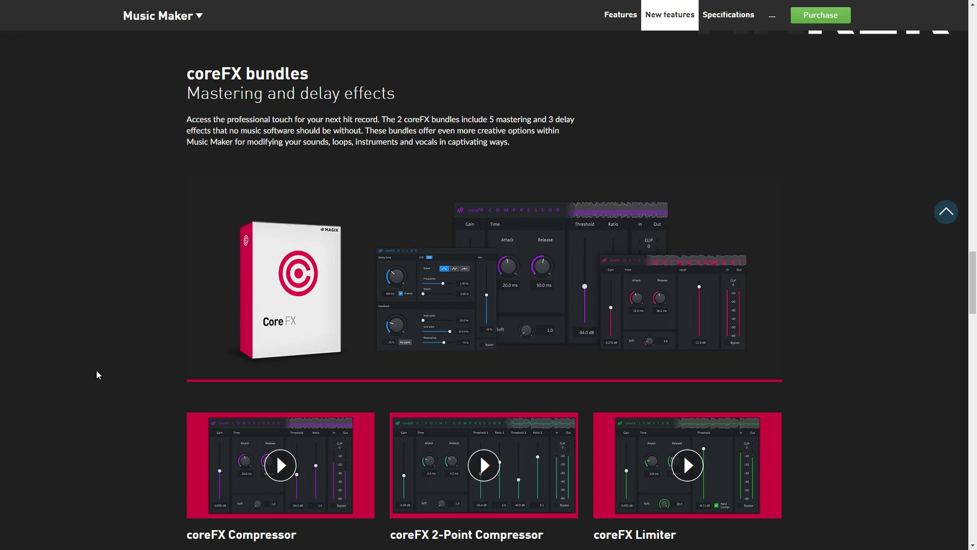
scroll(97, 370, down, 2)
scroll(97, 371, down, 2)
scroll(96, 371, down, 2)
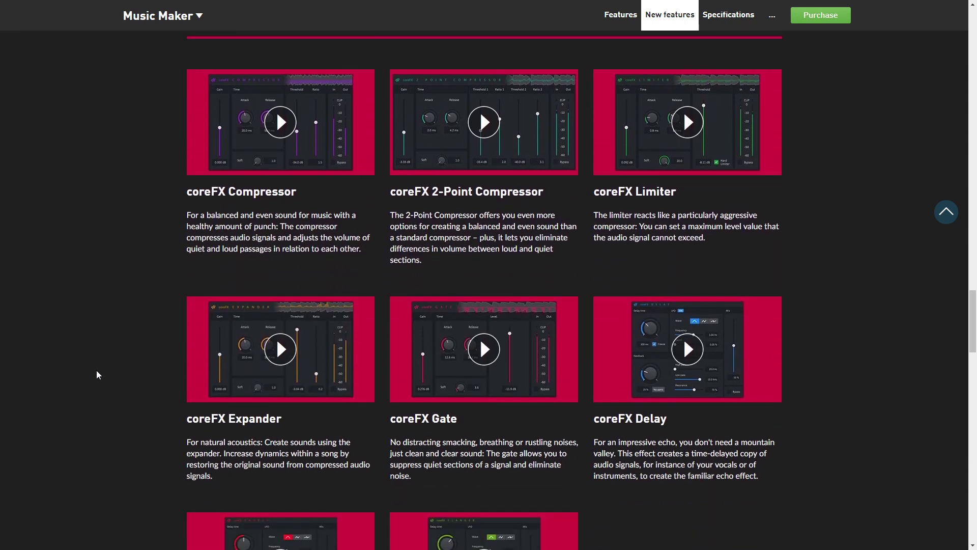
scroll(96, 371, down, 1)
scroll(96, 370, down, 2)
scroll(97, 371, down, 1)
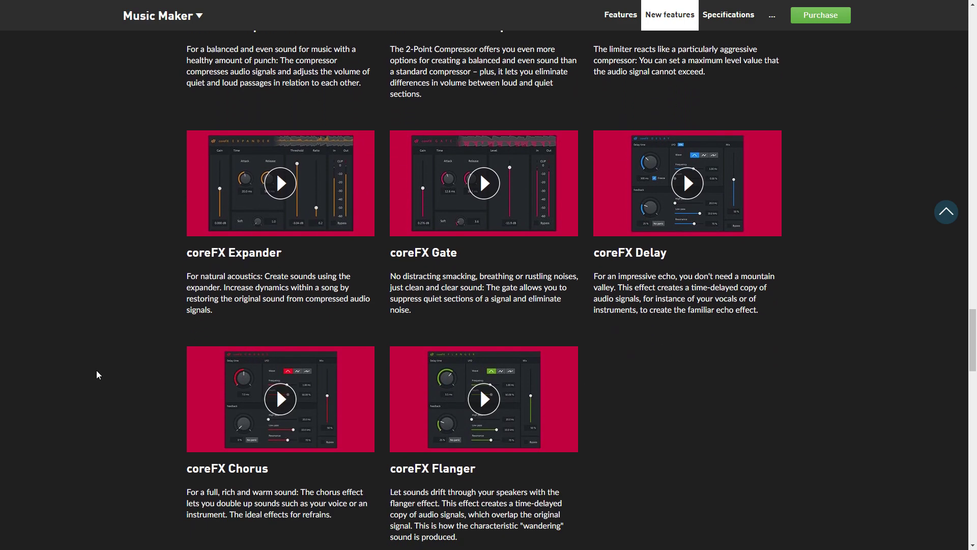
scroll(97, 370, down, 3)
scroll(96, 370, down, 3)
scroll(96, 370, down, 2)
scroll(97, 370, down, 1)
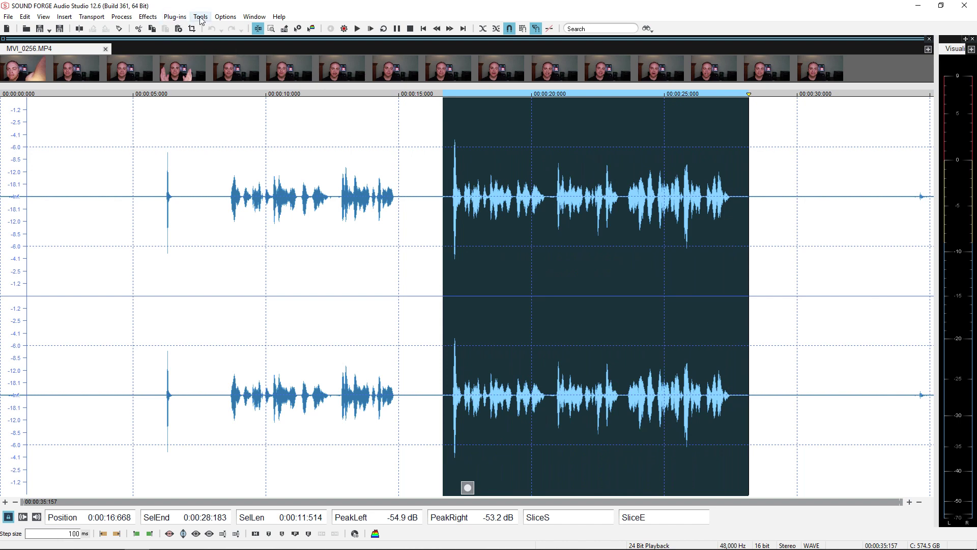
Step: Open the list of audio tools in SOUND FORGE Audio Studio 12
click(201, 17)
mouse_move(235, 159)
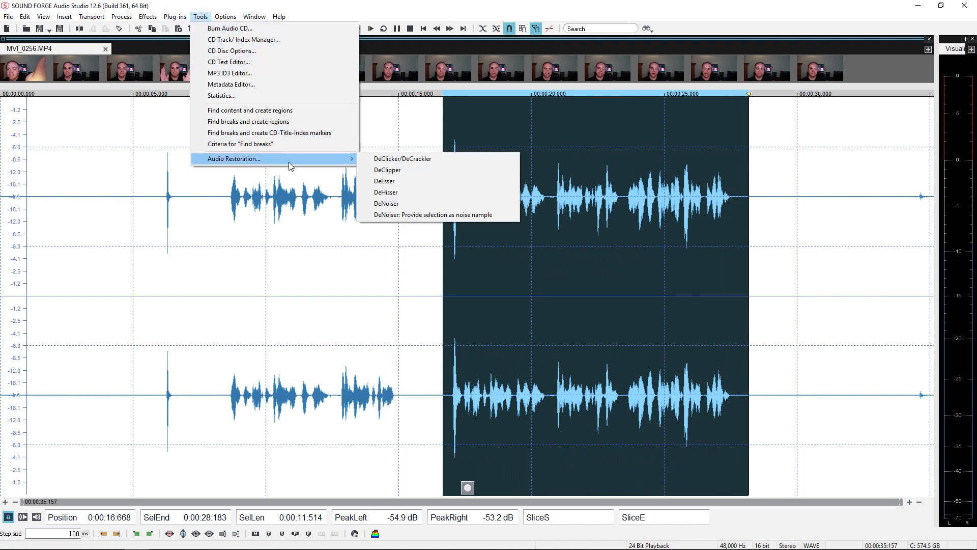
Step: Choose the DeHisser restoration effect
click(386, 193)
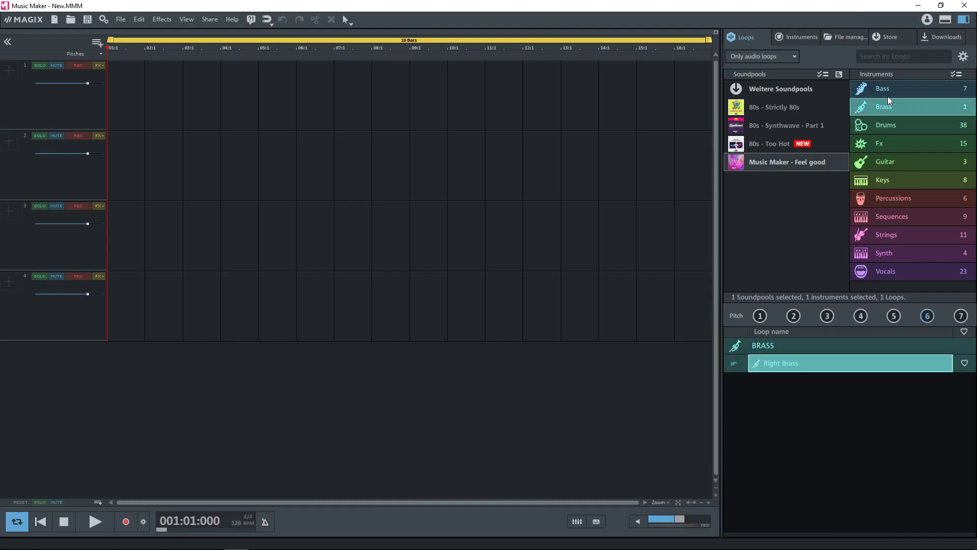
Step: Browse the Keys, Strings and Synth loops, adding the Kitty News loop and then undoing it
click(896, 182)
click(894, 234)
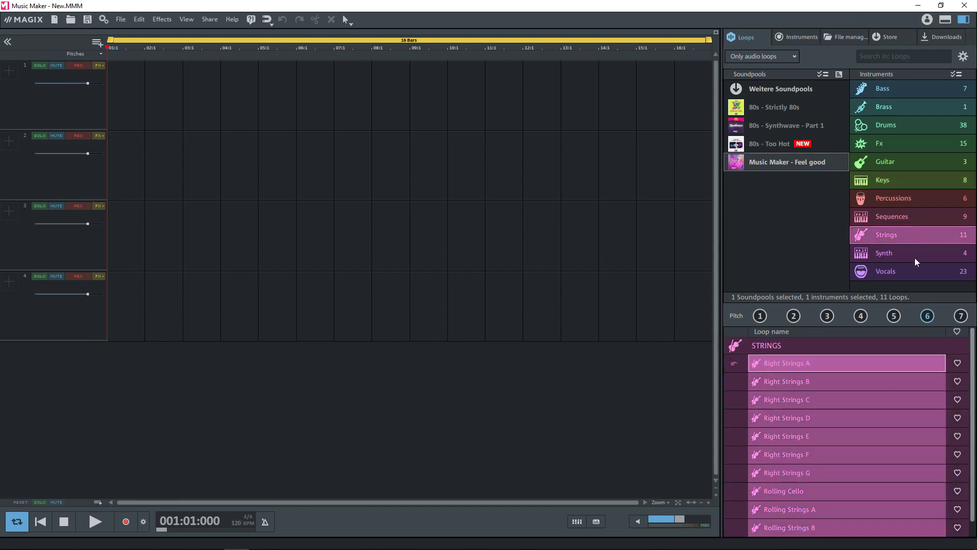
click(889, 252)
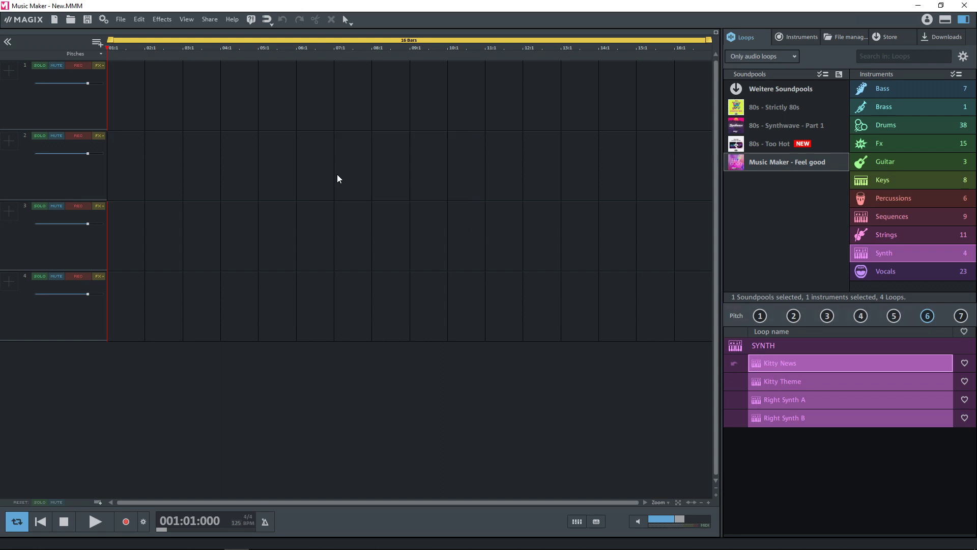
drag(773, 370, 444, 176)
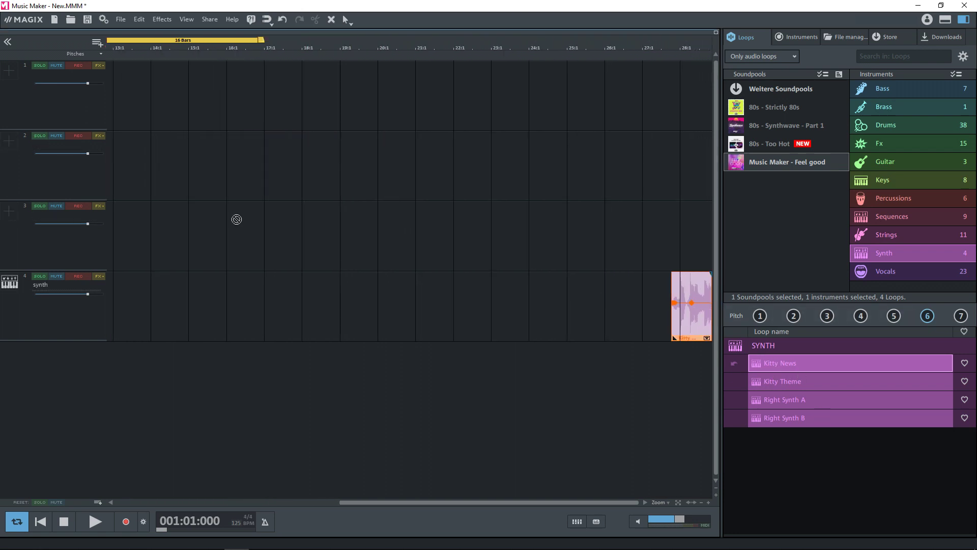
key(ctrl+z)
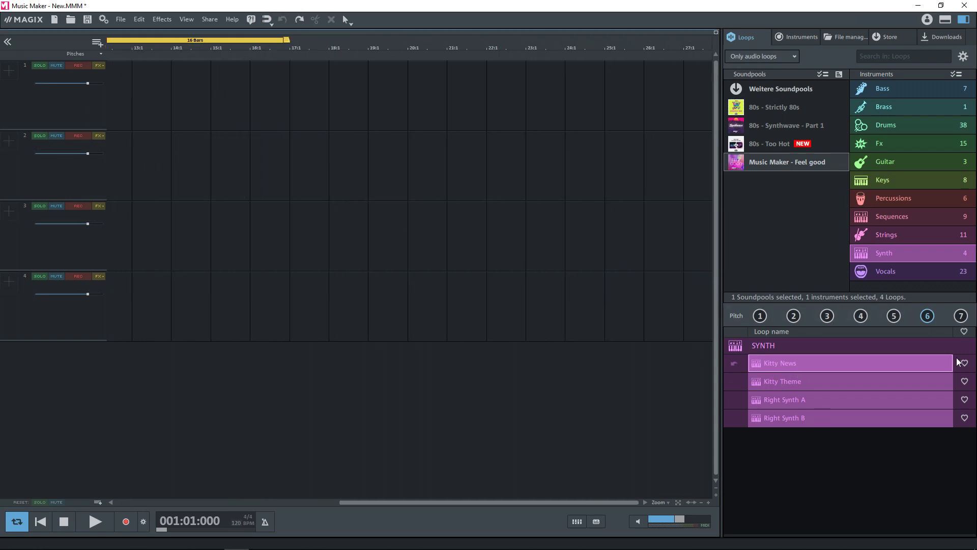
Step: Show soundpools in the online store, sorted by ascending price
click(896, 40)
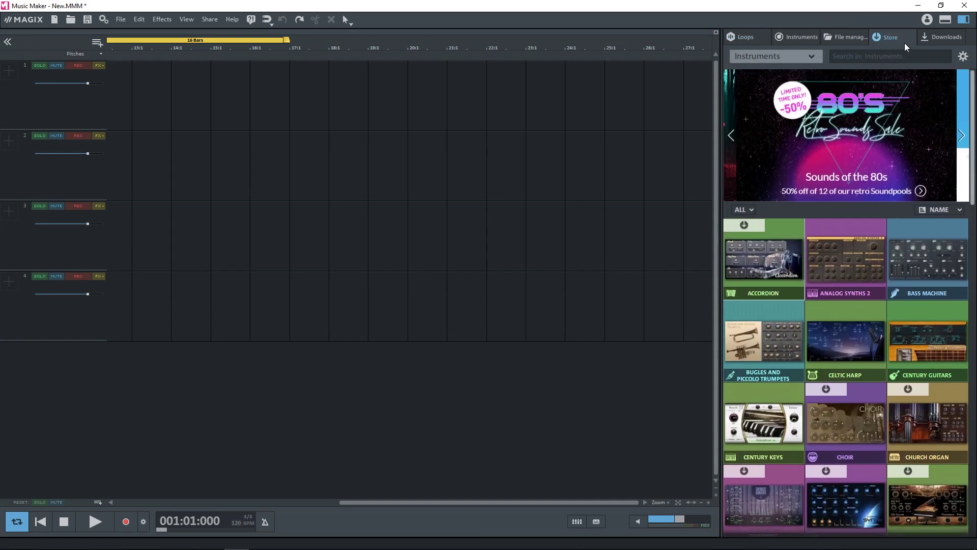
click(801, 56)
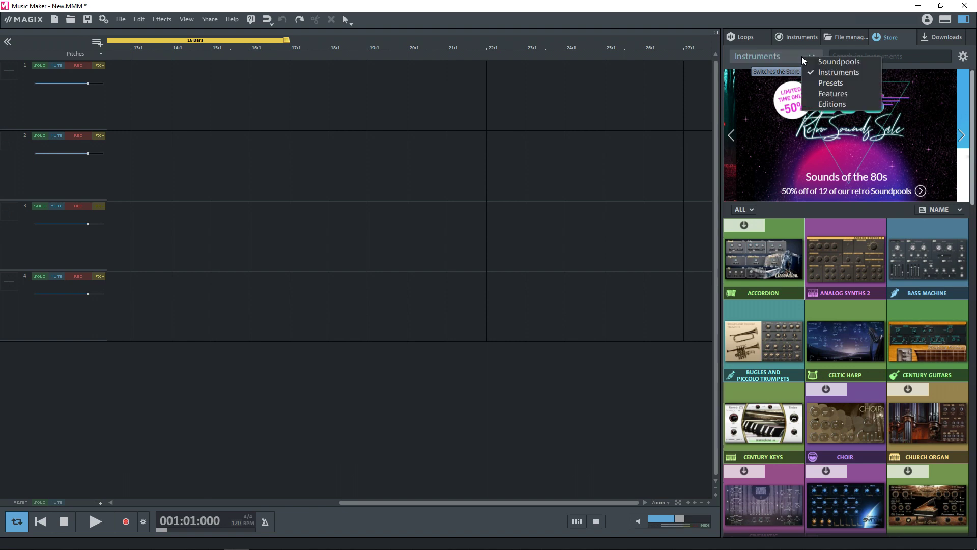
click(844, 64)
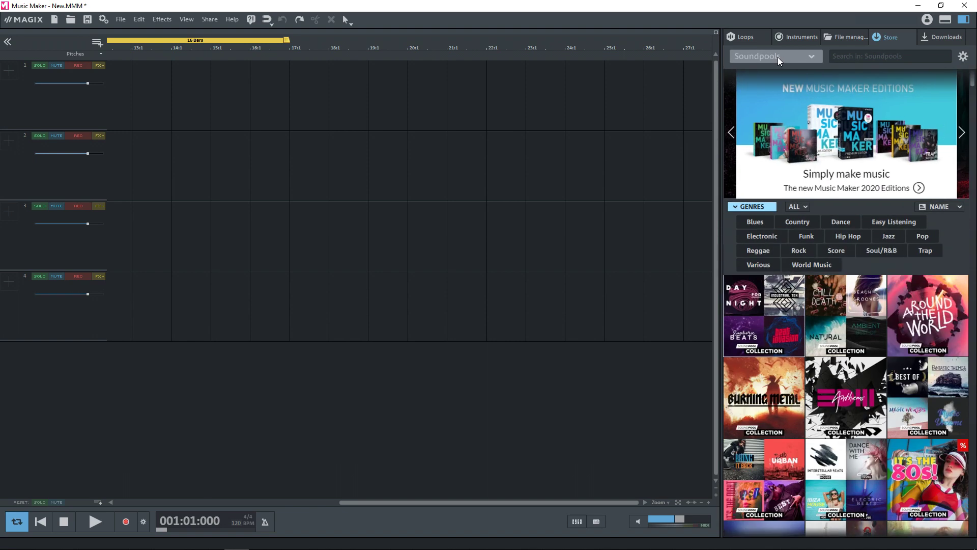
click(802, 55)
click(830, 60)
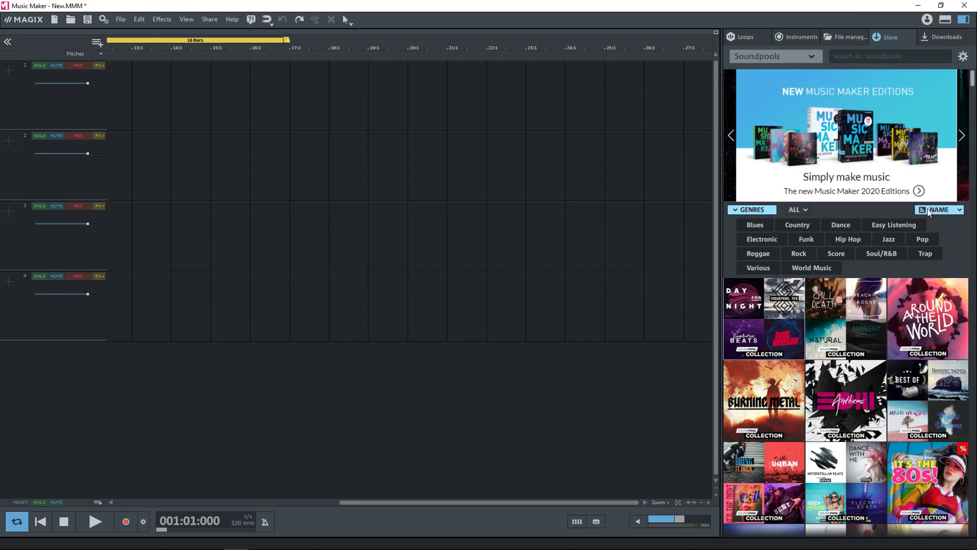
click(948, 211)
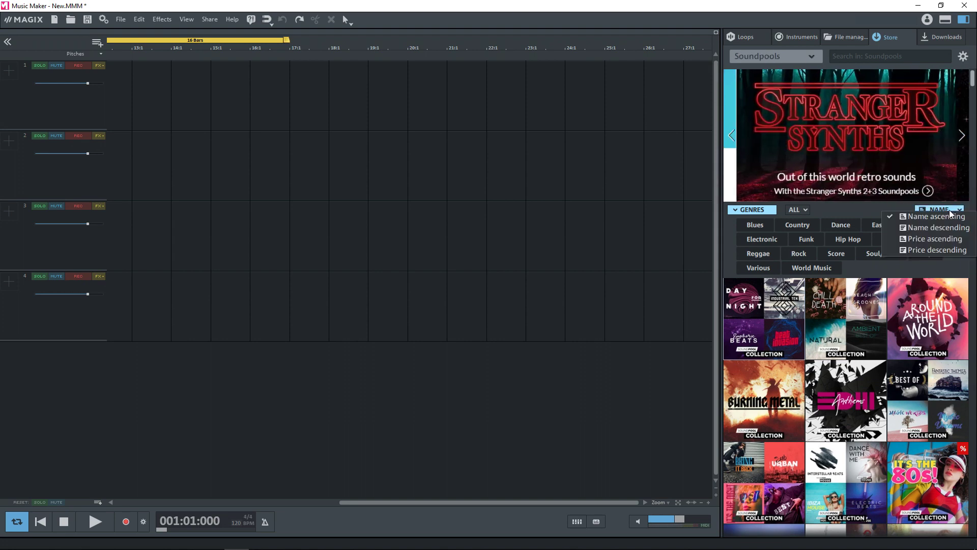
click(944, 239)
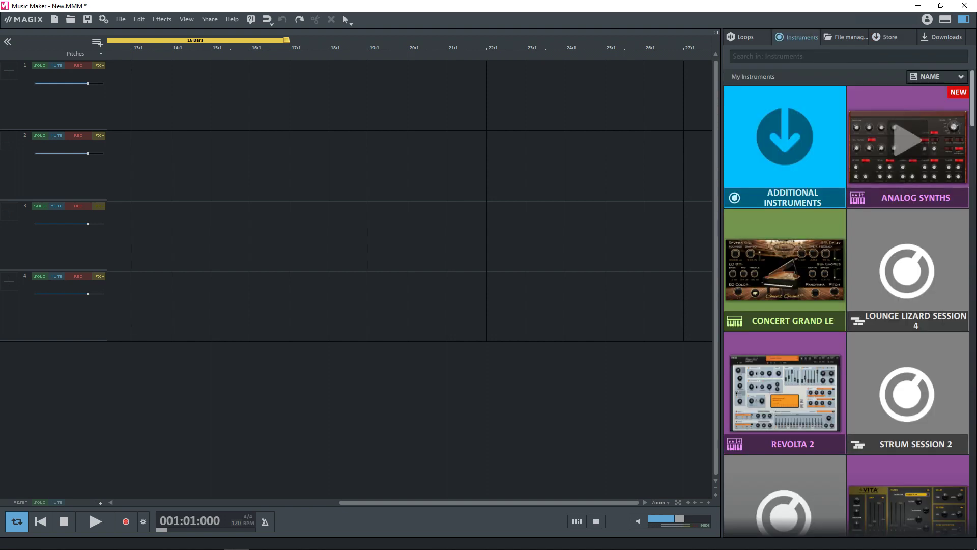
mouse_move(785, 268)
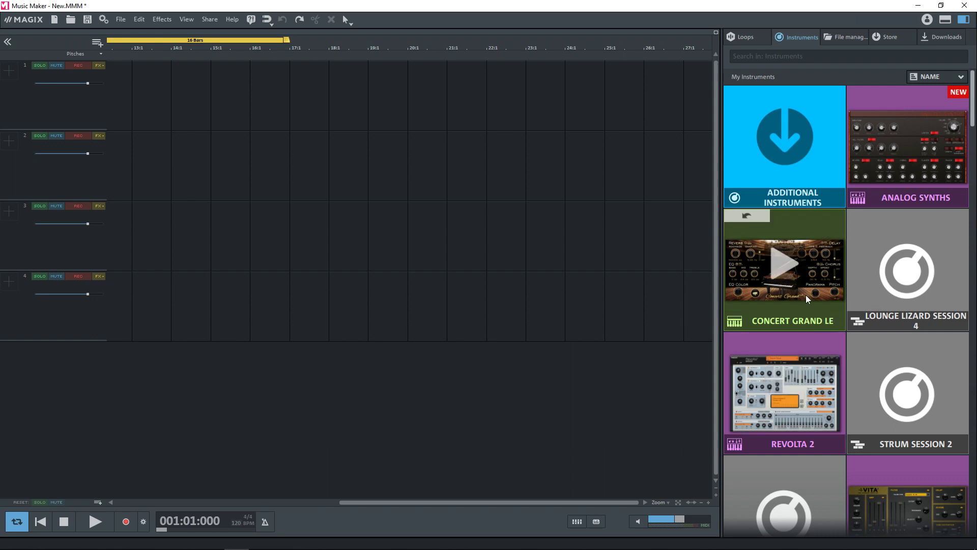
click(783, 267)
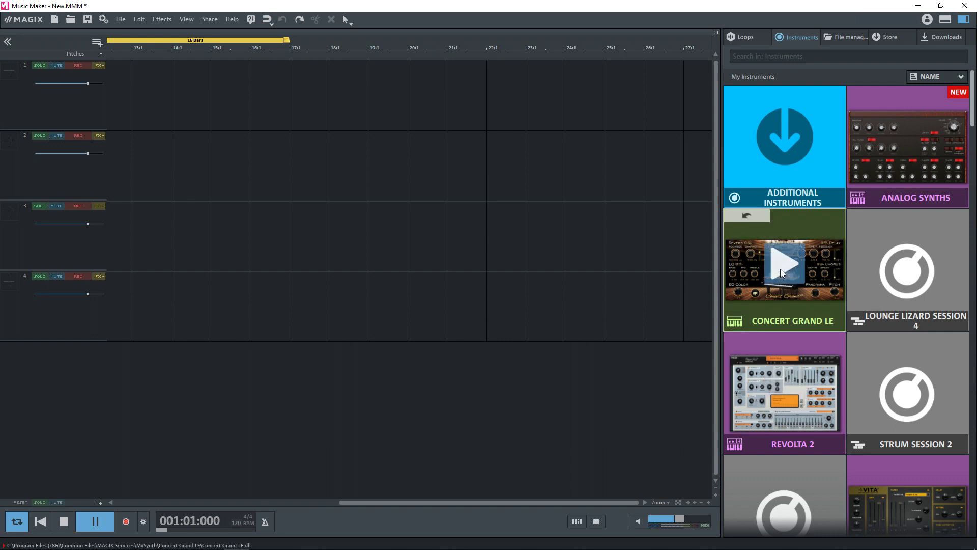
click(778, 395)
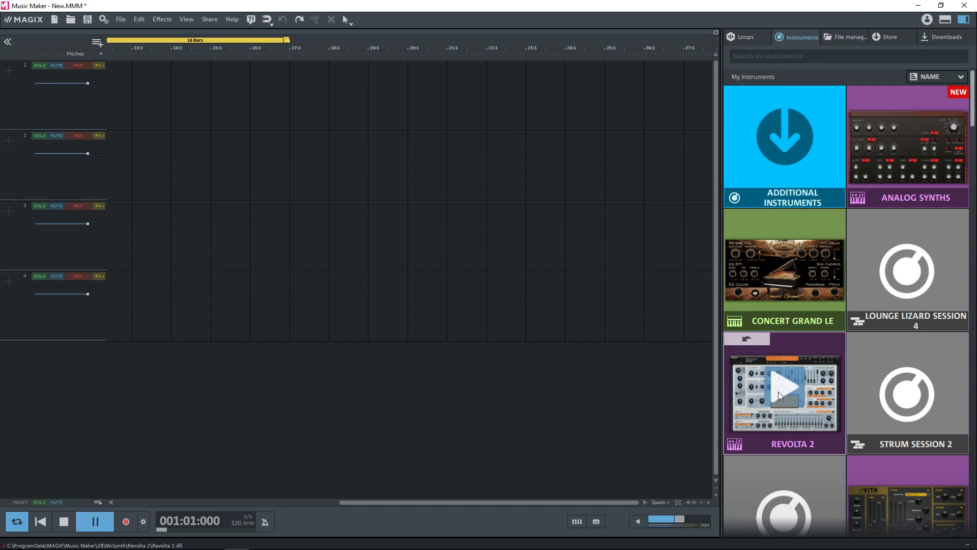
scroll(779, 395, down, 1)
click(905, 441)
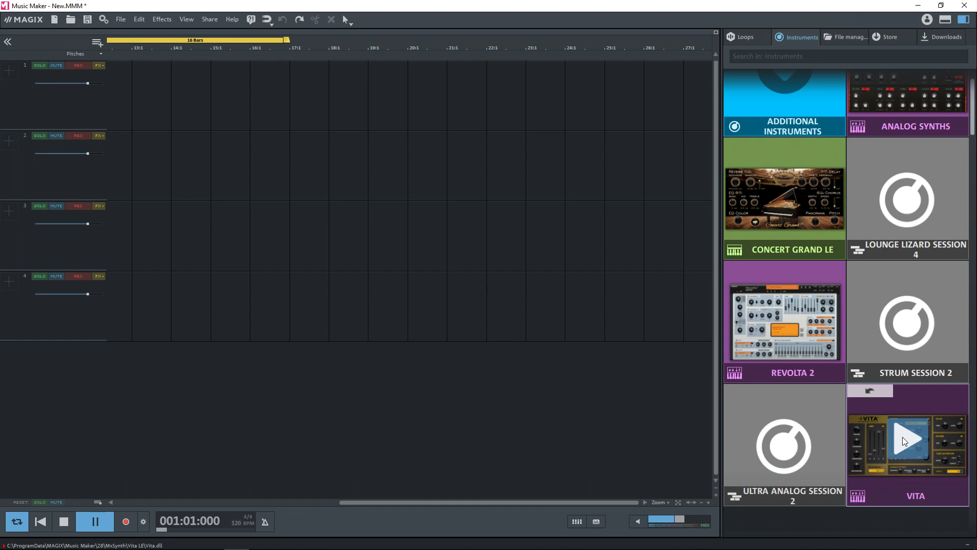
click(905, 441)
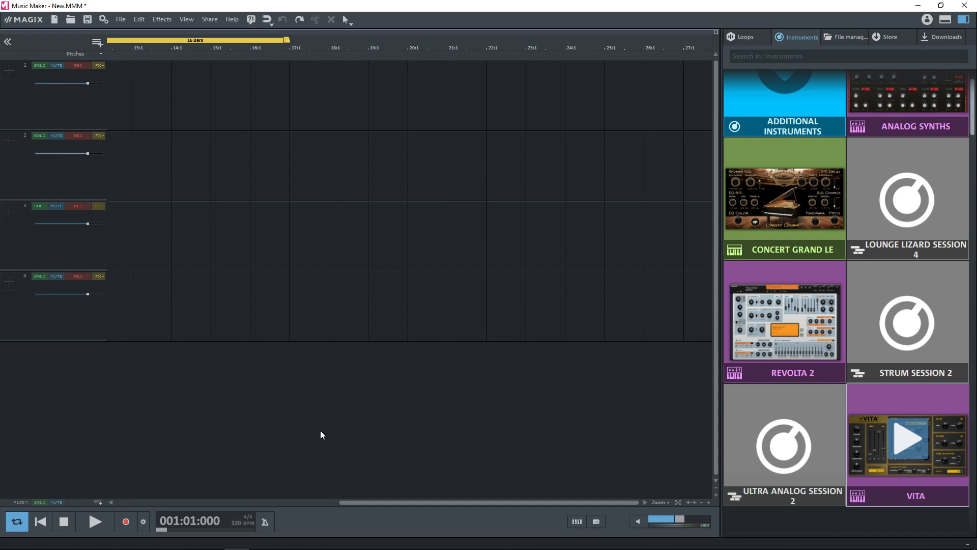
click(98, 206)
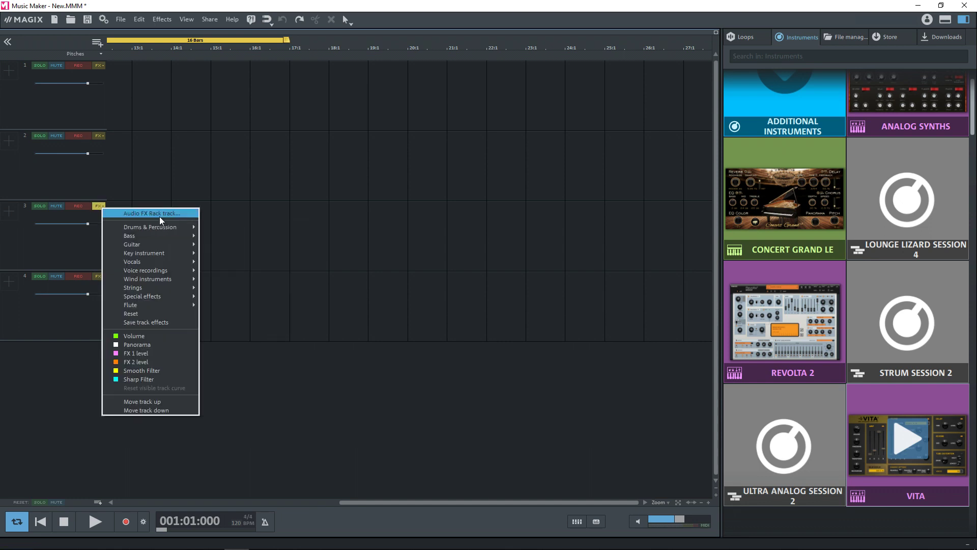
Step: Add Ozone 8 Elements to track 3's Audio FX rack and open its Master Assistant
click(160, 216)
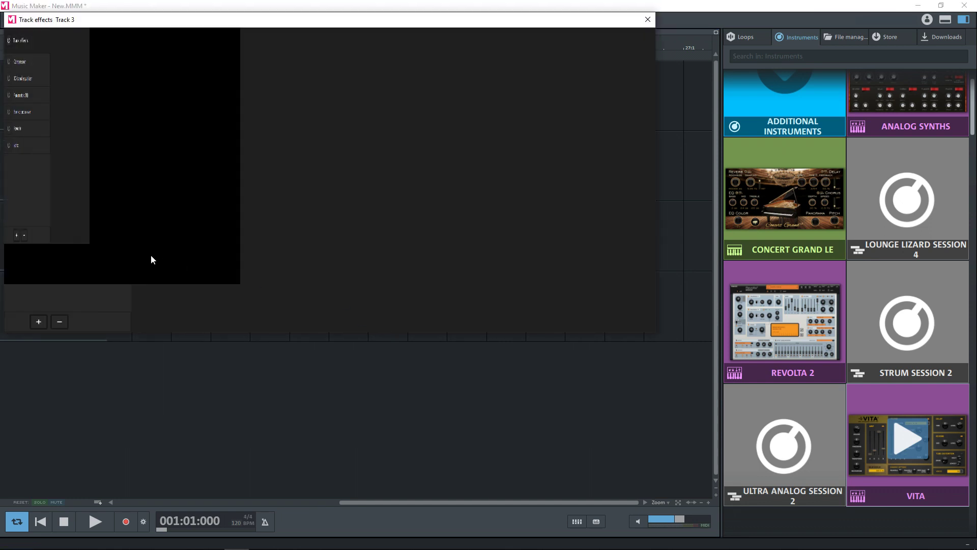
click(39, 323)
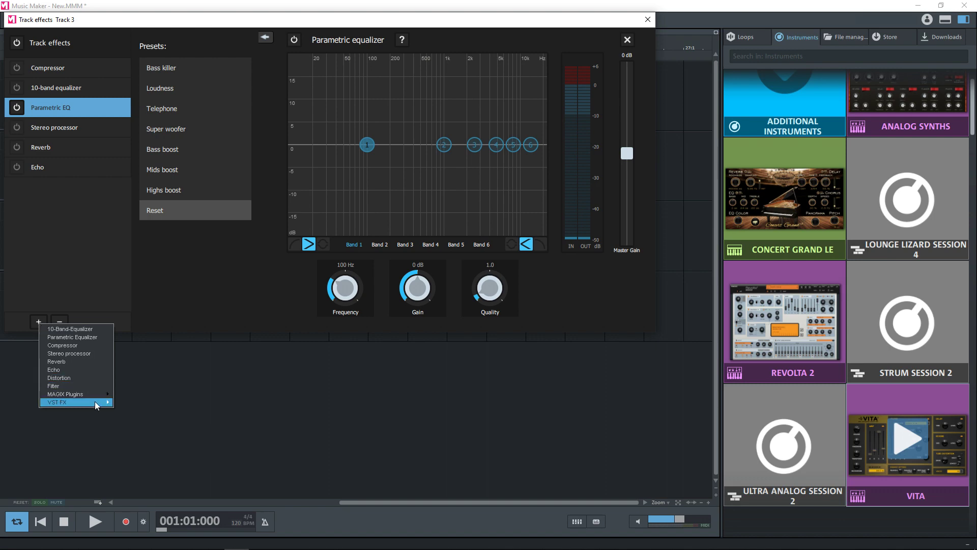
mouse_move(76, 402)
click(153, 402)
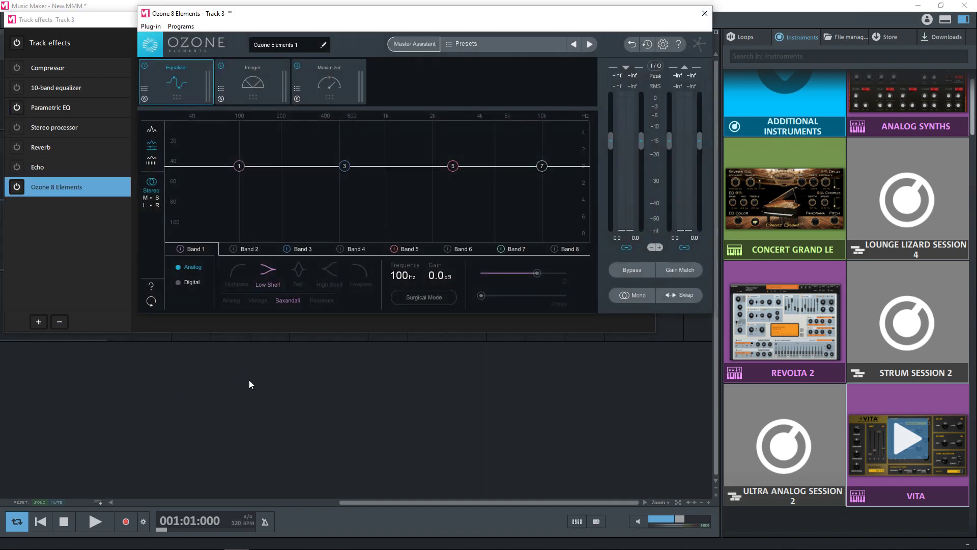
drag(447, 23, 415, 89)
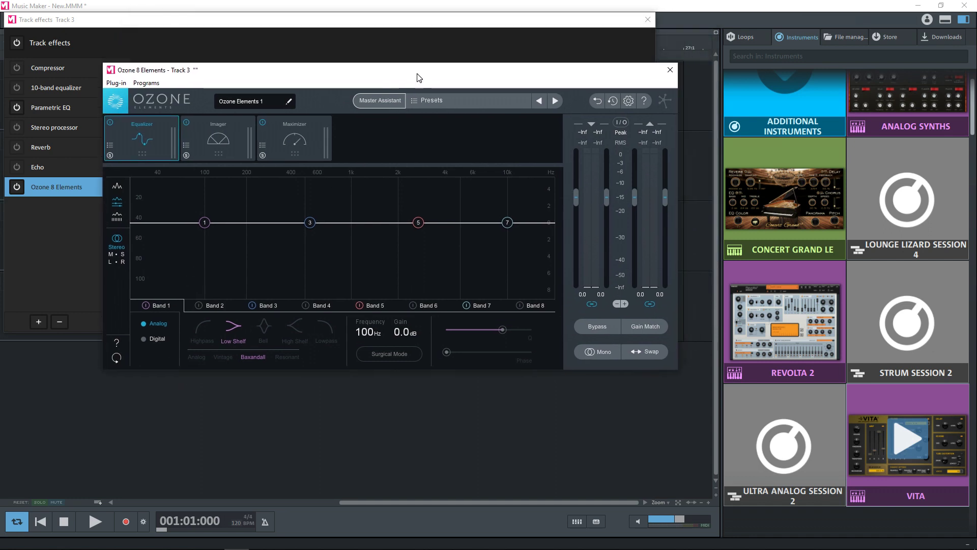
click(385, 110)
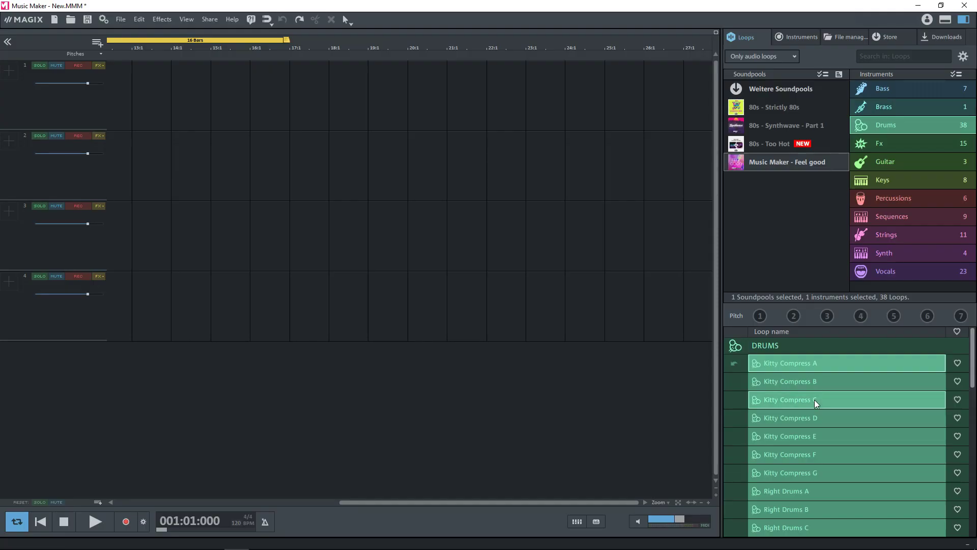
Step: Place Kitty Compress C on track 1, copy it right after itself, and set an 8-bar loop range
drag(794, 398, 112, 100)
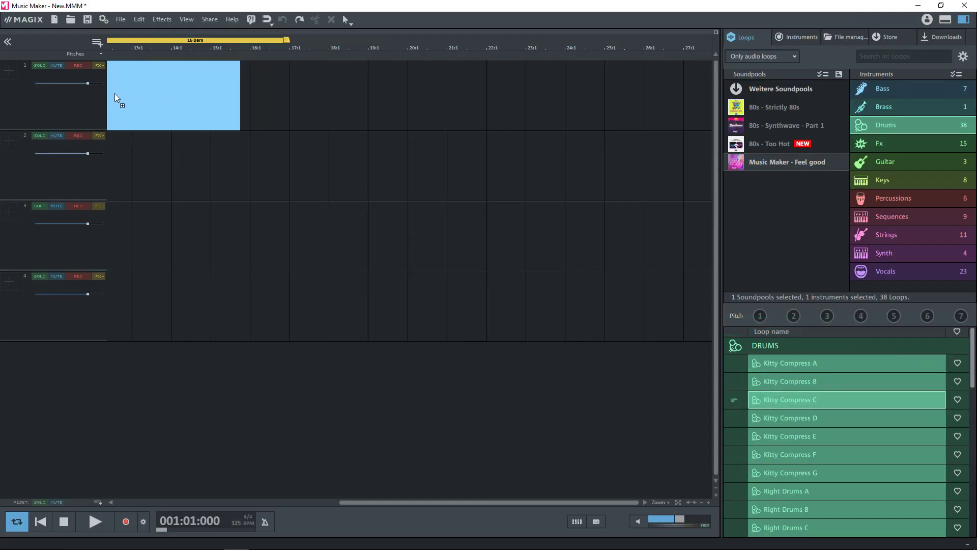
drag(113, 95, 130, 105)
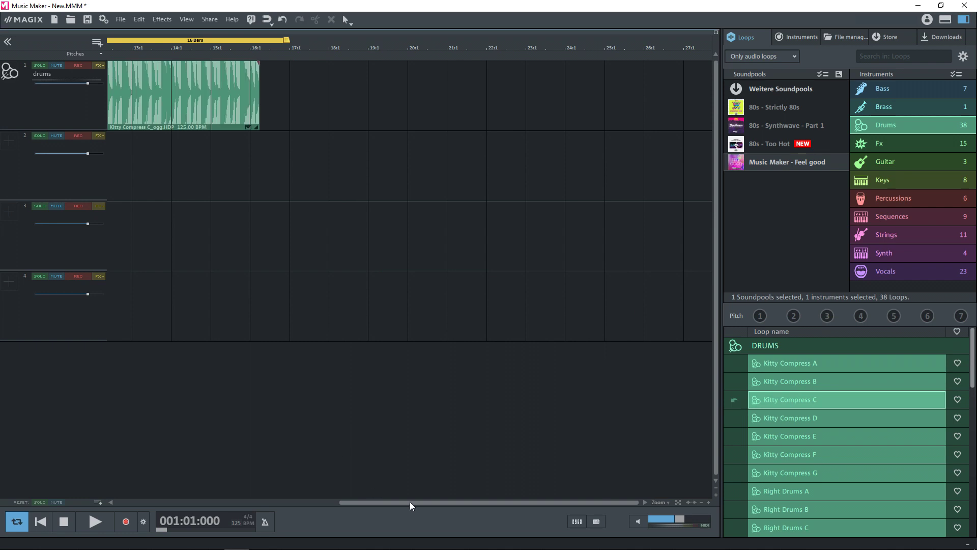
drag(387, 502, 167, 504)
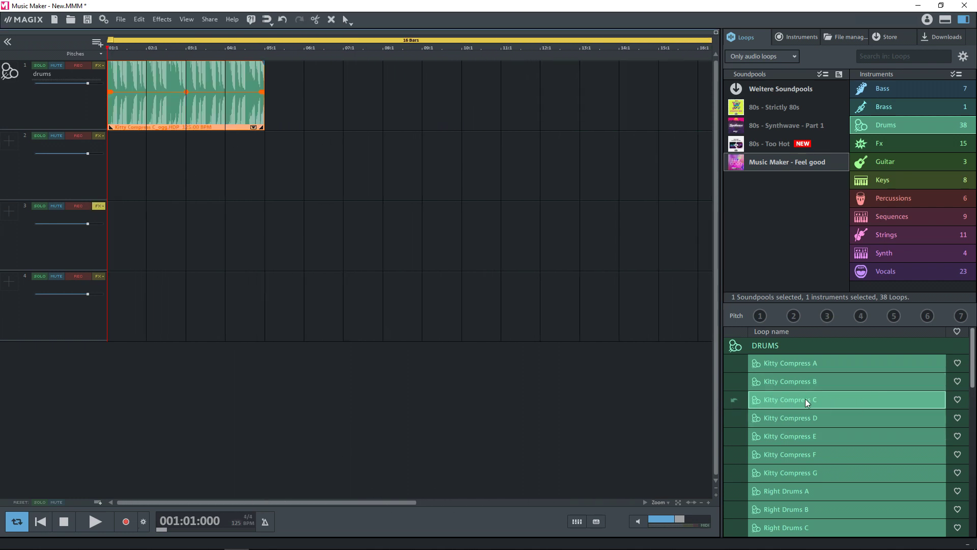
double_click(169, 87)
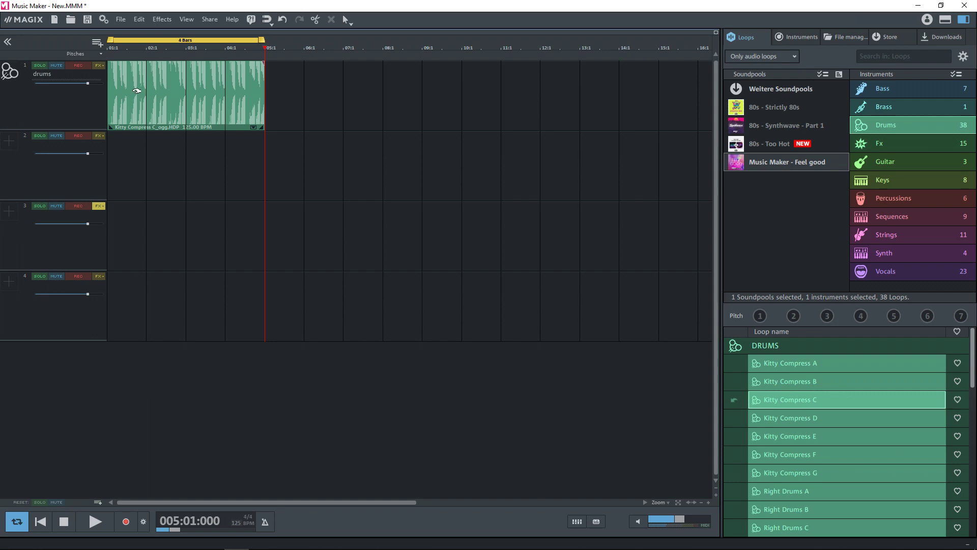
ctrl+drag(137, 91, 301, 93)
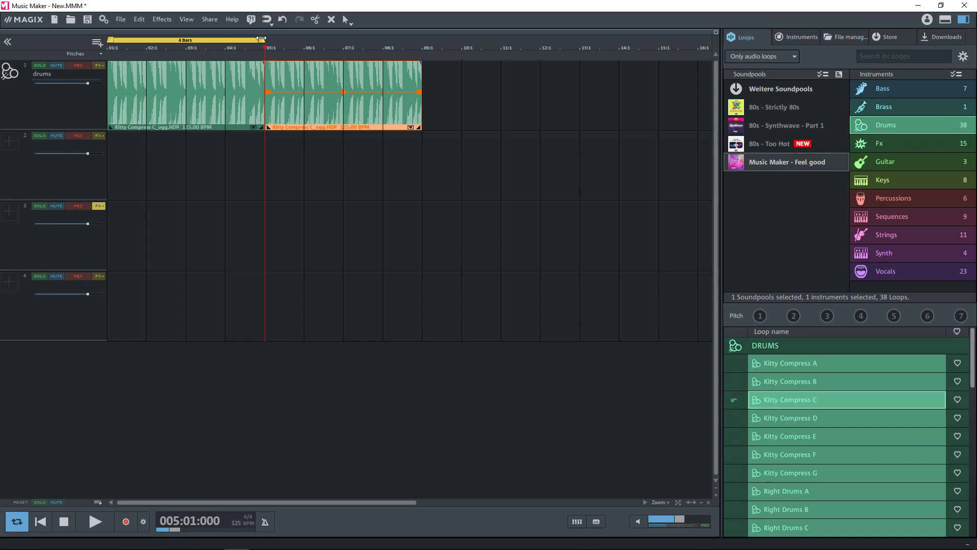
drag(260, 40, 433, 40)
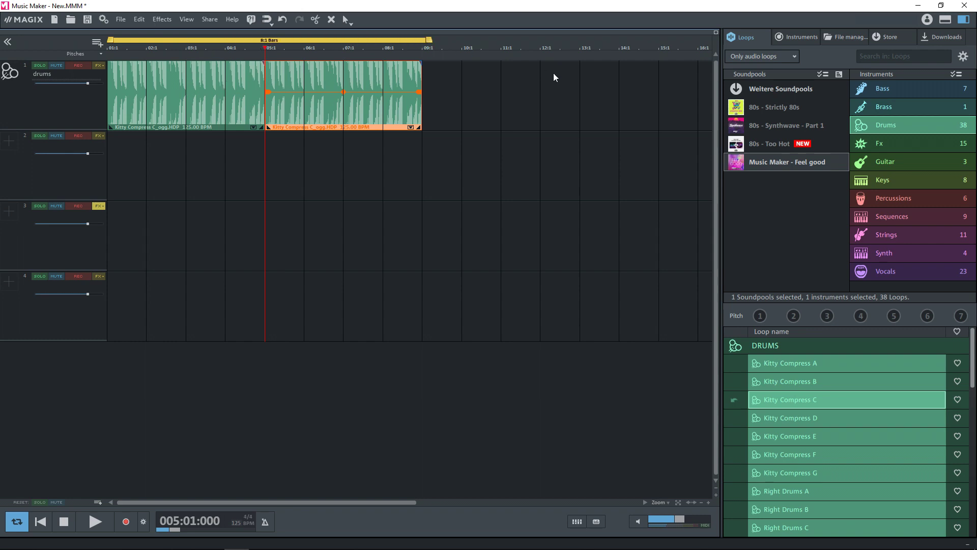
click(798, 36)
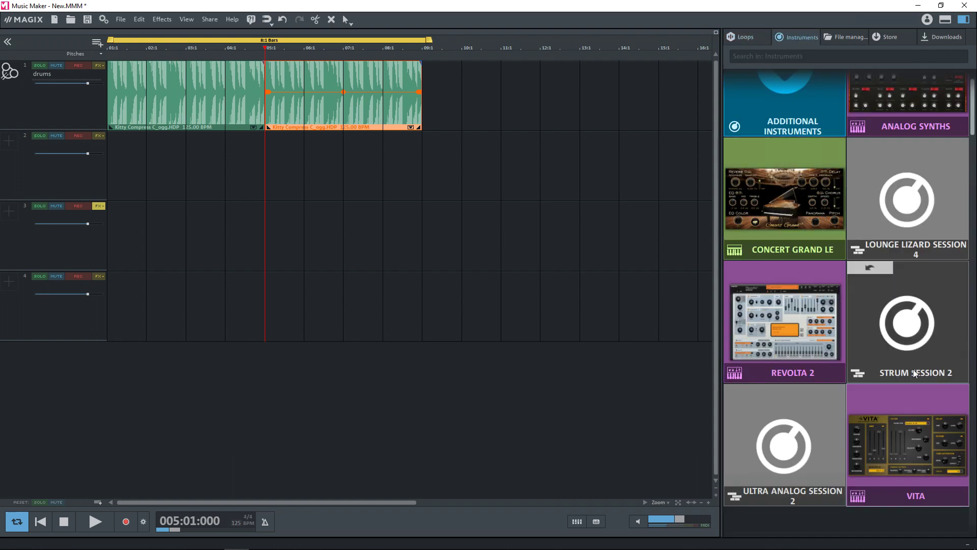
mouse_move(785, 322)
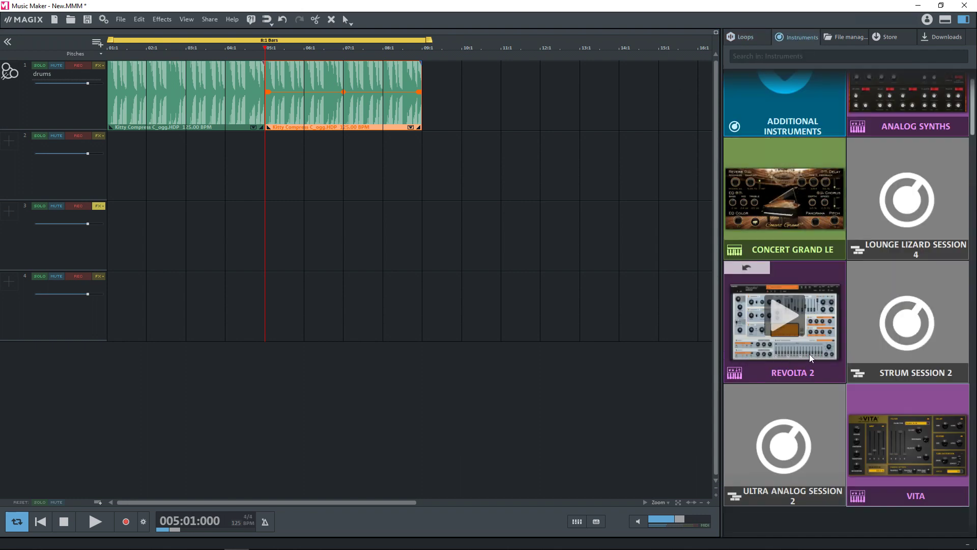
Step: Add Revolta 2 to track 2, delete its placeholder MIDI clip, and close the synth window
drag(810, 354, 124, 169)
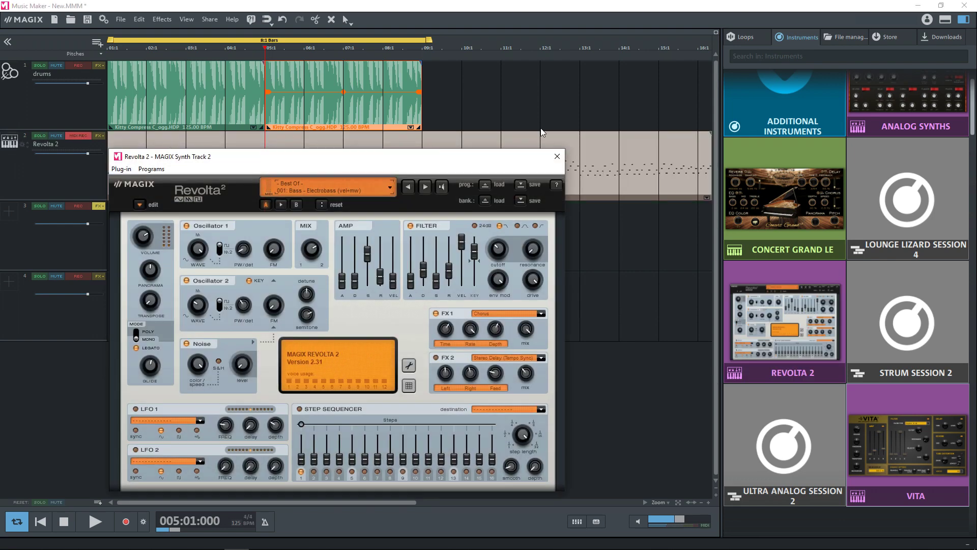
click(610, 168)
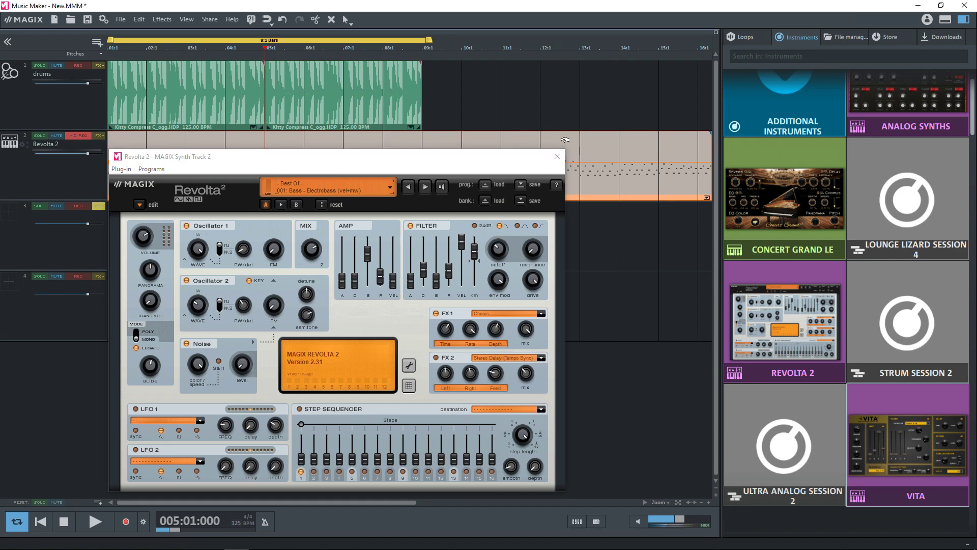
key(Delete)
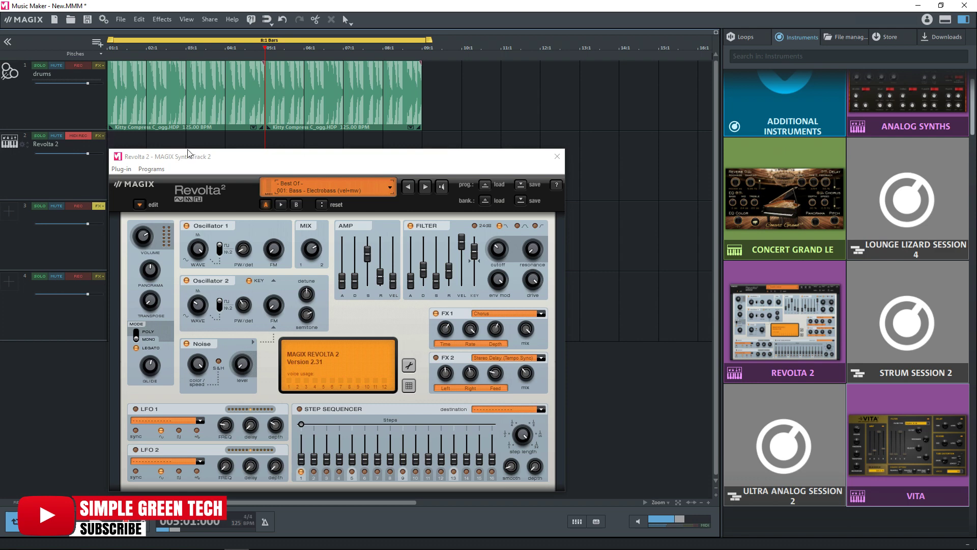
drag(190, 156, 514, 183)
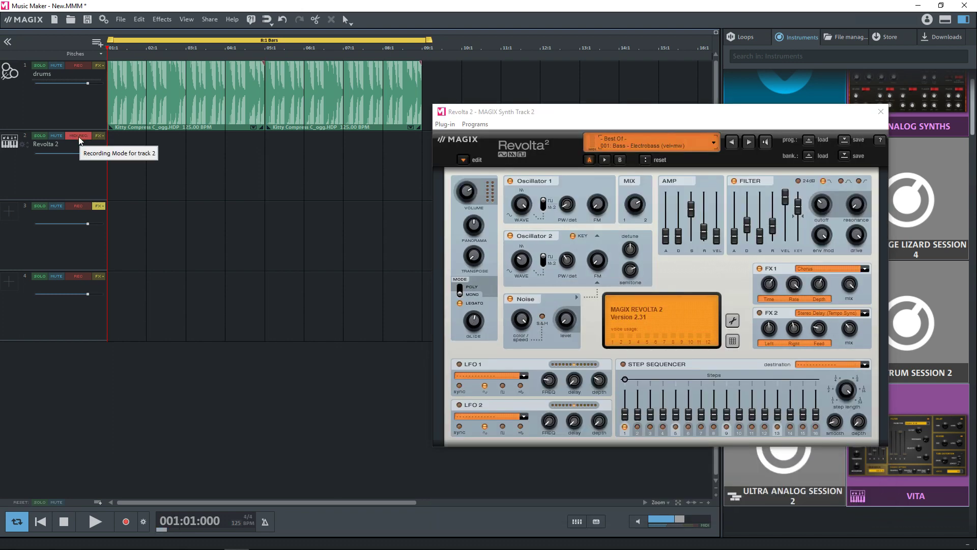
click(79, 137)
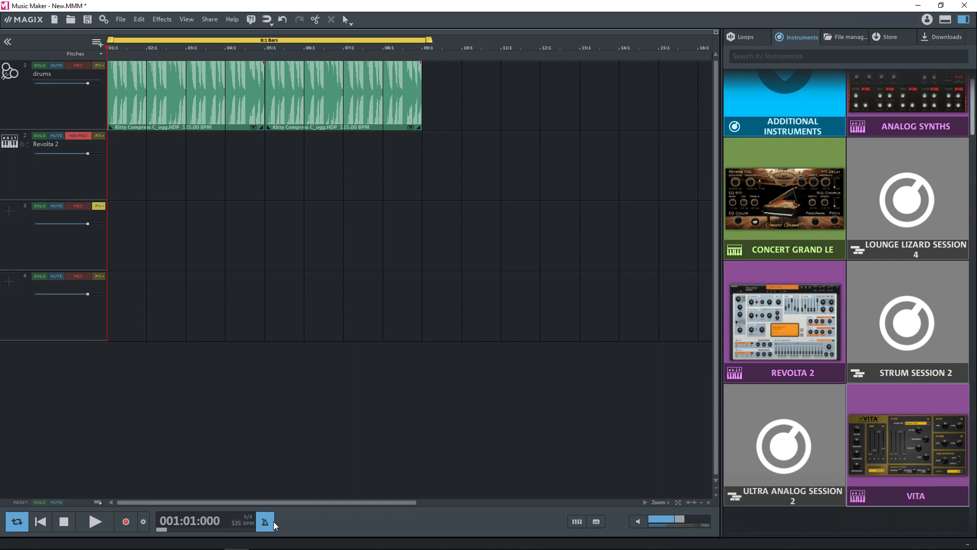
Step: Record a Revolta 2 bassline on Track 2 spanning bars 1–9 under the drums
click(127, 526)
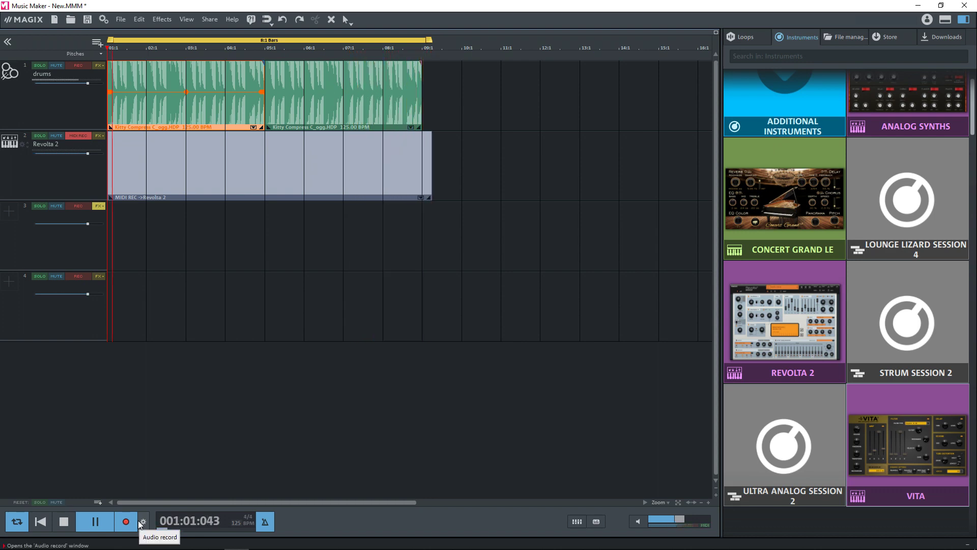
click(142, 522)
click(212, 187)
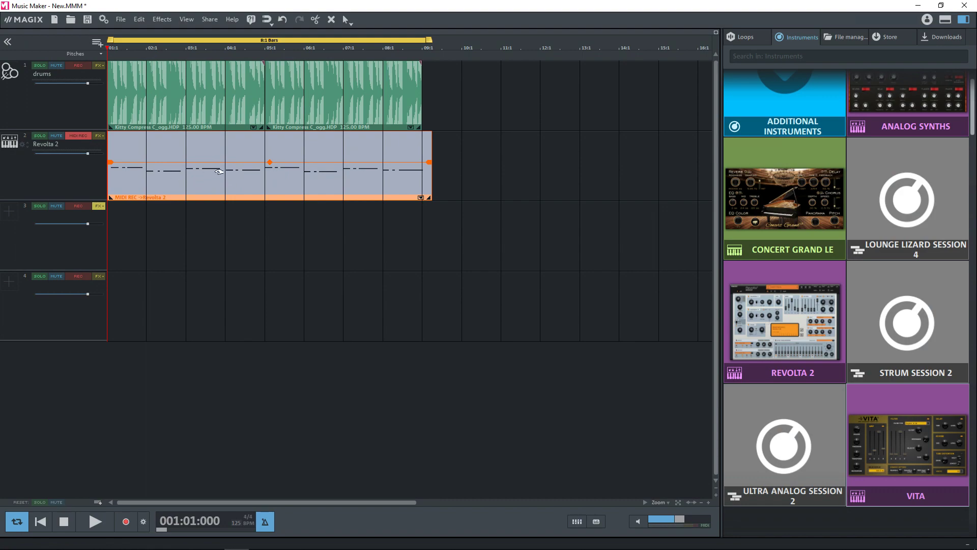
double_click(168, 179)
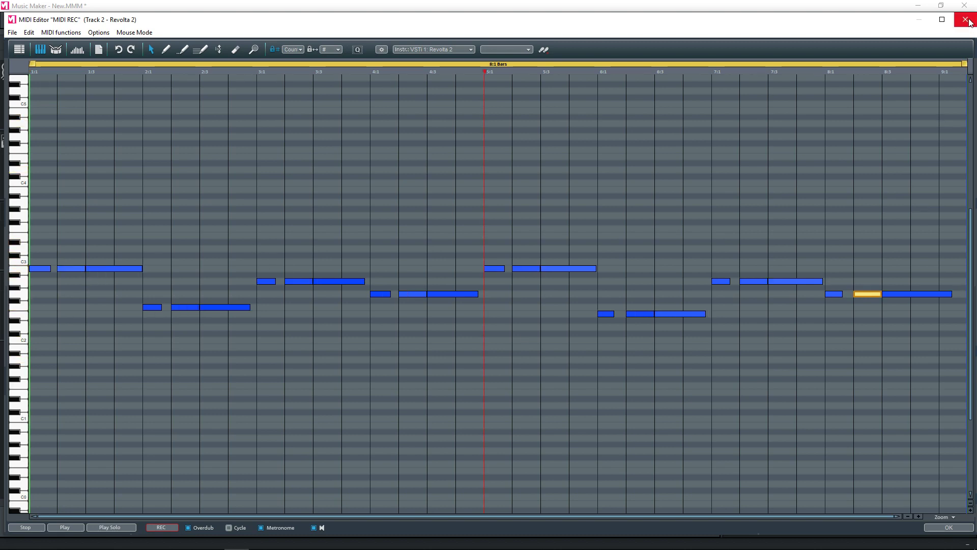
click(967, 20)
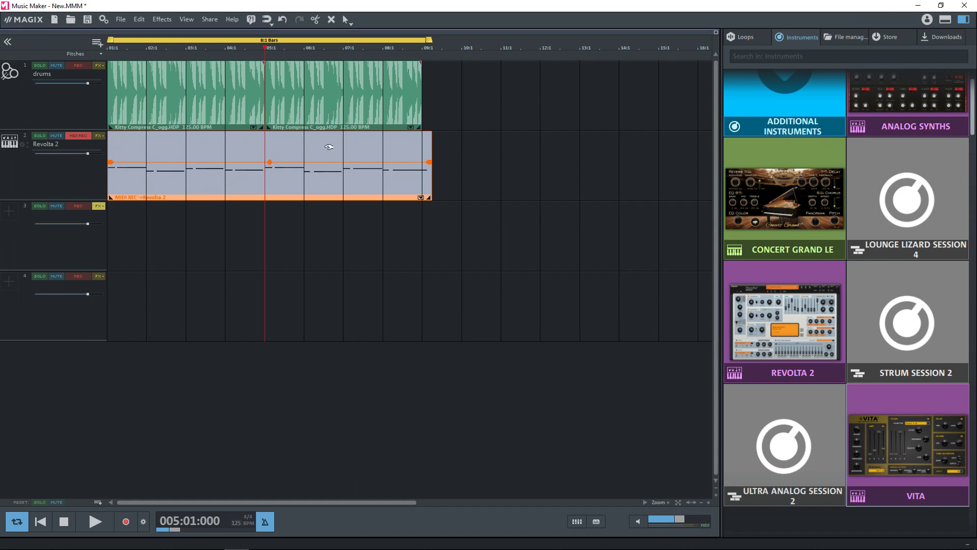
Step: Place a copy of the bassline clip at bar 9, deselect it, and return to the start
drag(329, 147, 170, 167)
ctrl+drag(166, 145, 493, 172)
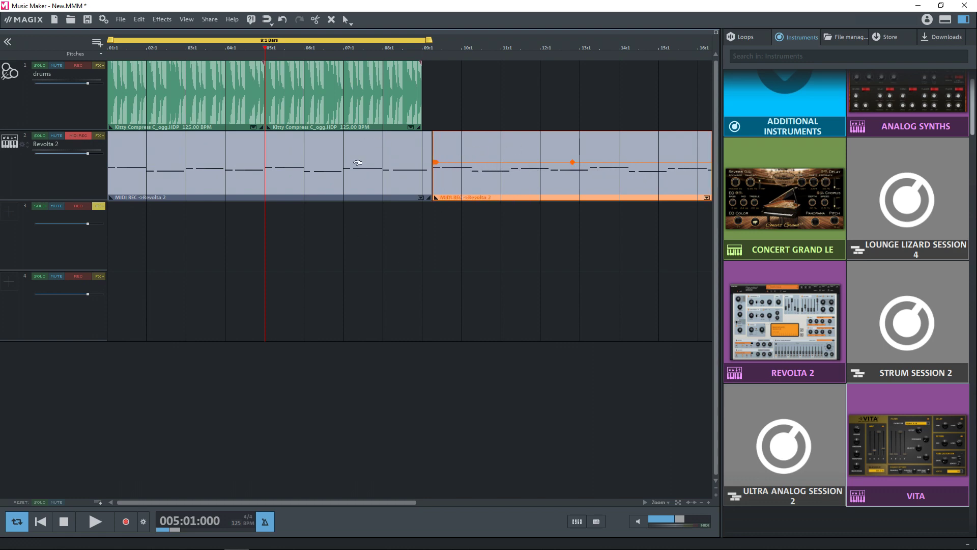
click(192, 212)
key(Home)
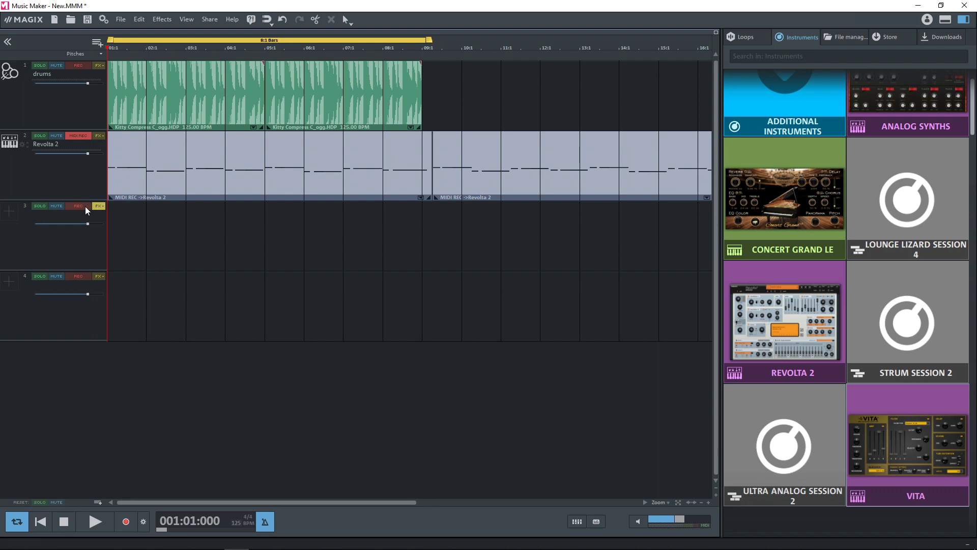
Step: Add the Vandal SE amp to track 3's Audio FX Rack
click(99, 206)
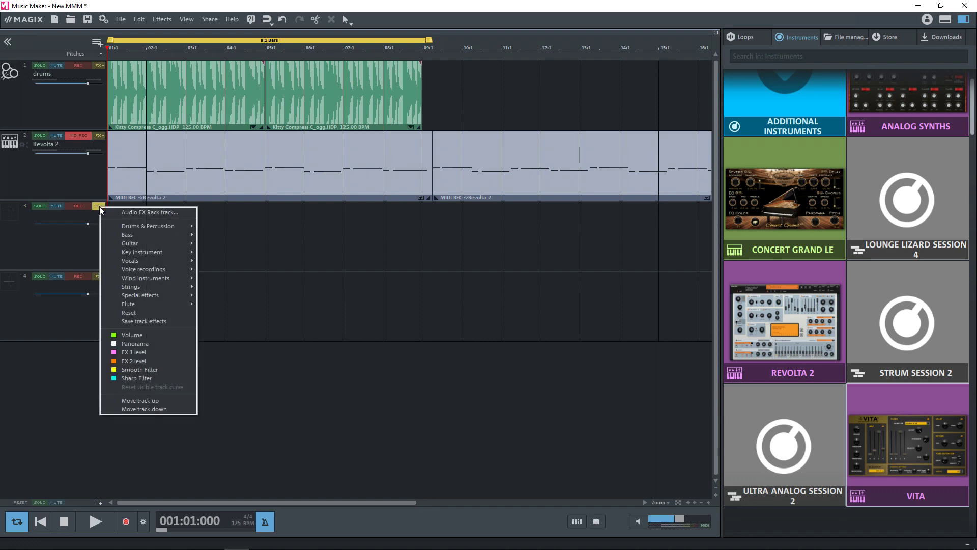
click(133, 213)
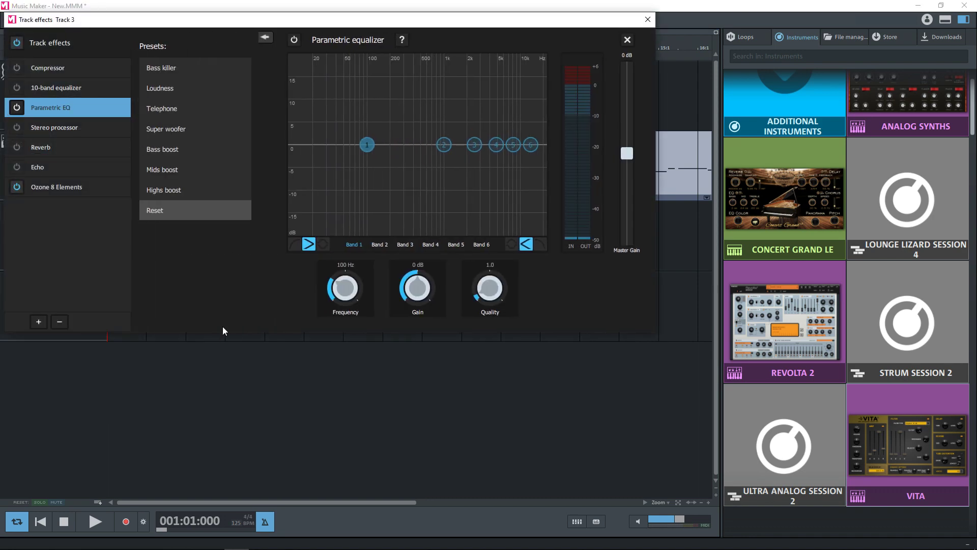
click(38, 322)
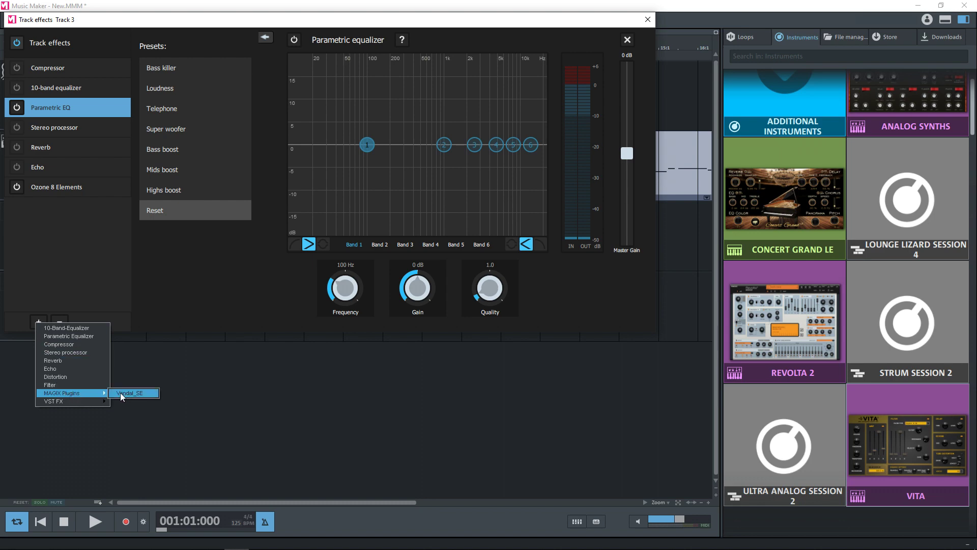
click(133, 392)
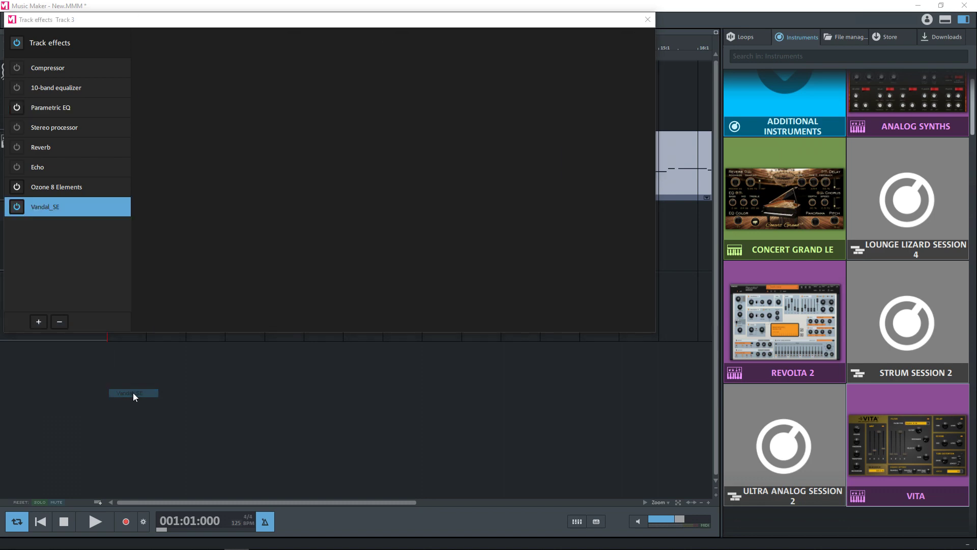
Step: Load the British Rock preset in Vandal SE
drag(280, 21, 275, 47)
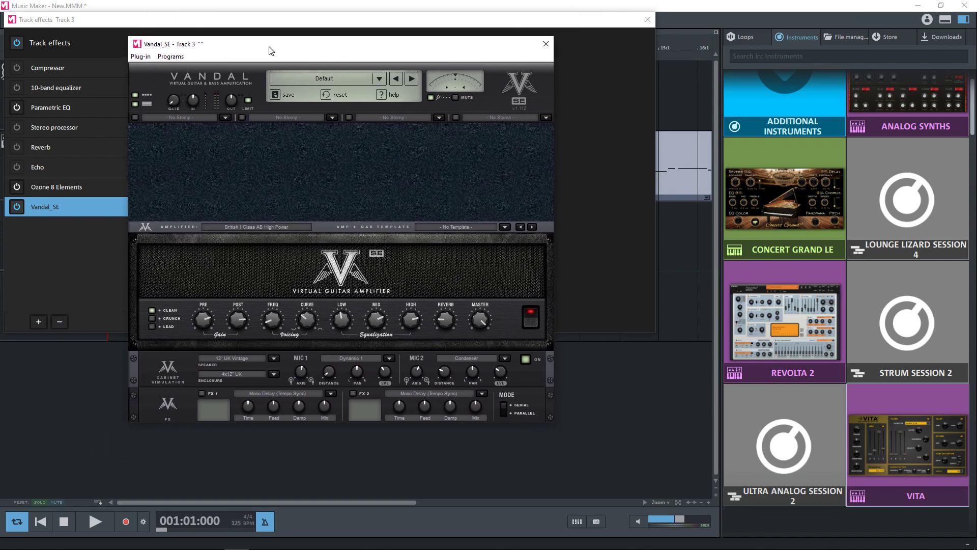
click(369, 76)
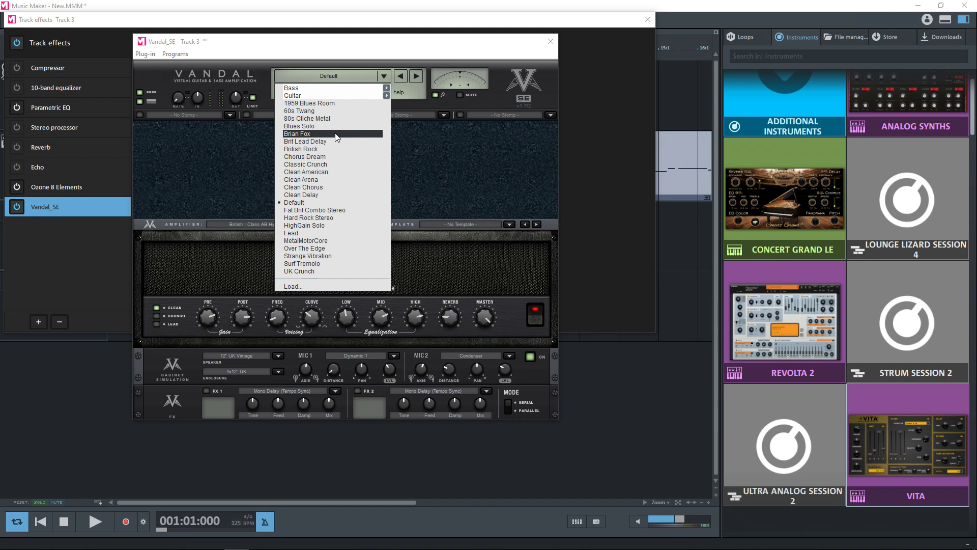
click(331, 148)
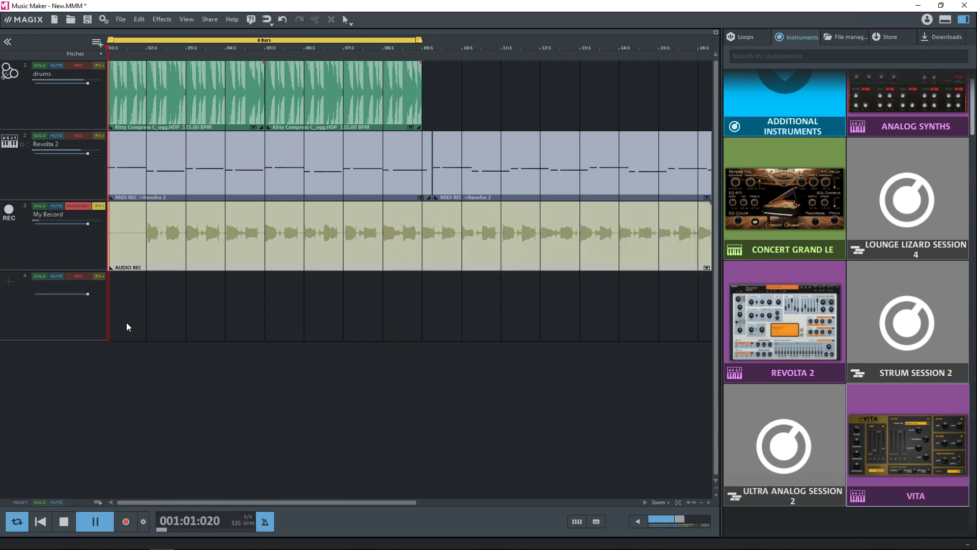
Step: Stop the guitar take, play from the start, and set track 3 back to plain REC
key(space)
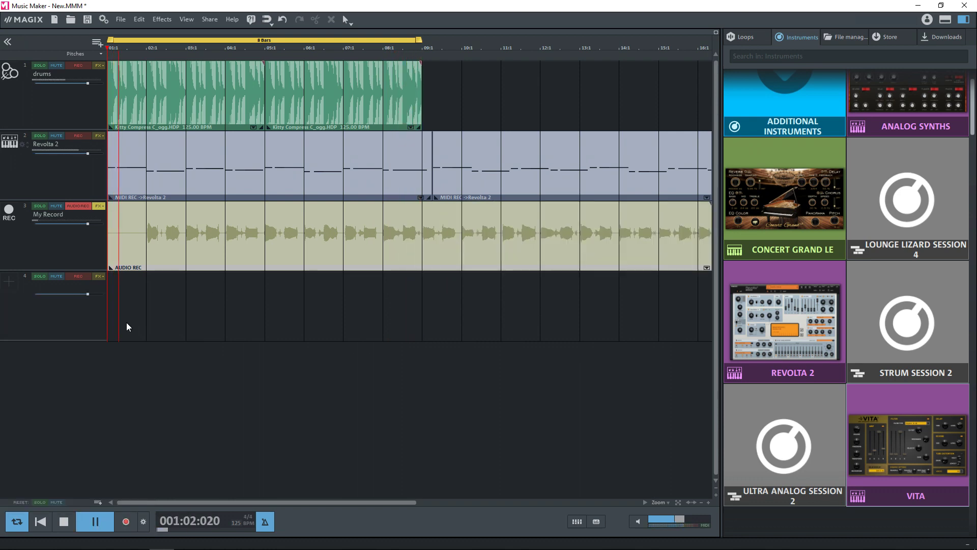
click(78, 206)
click(87, 208)
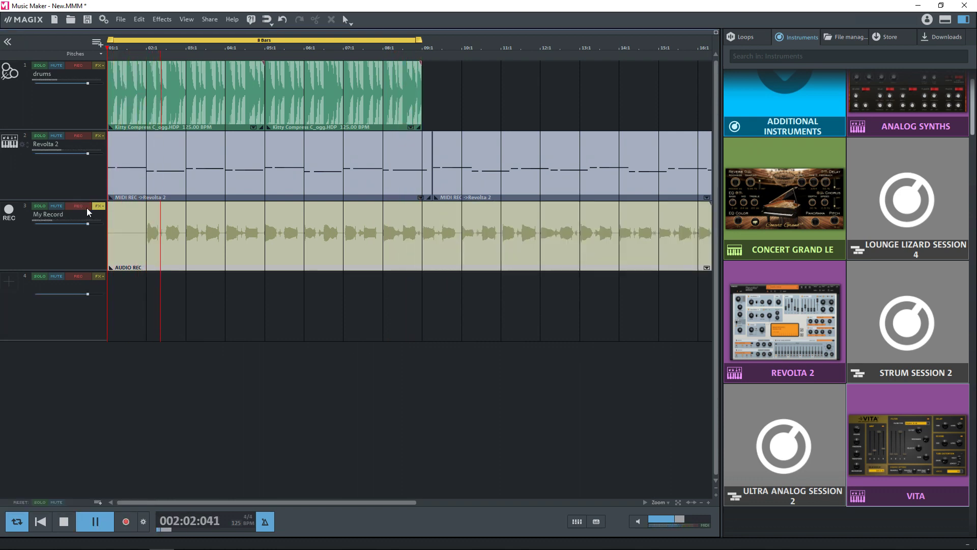